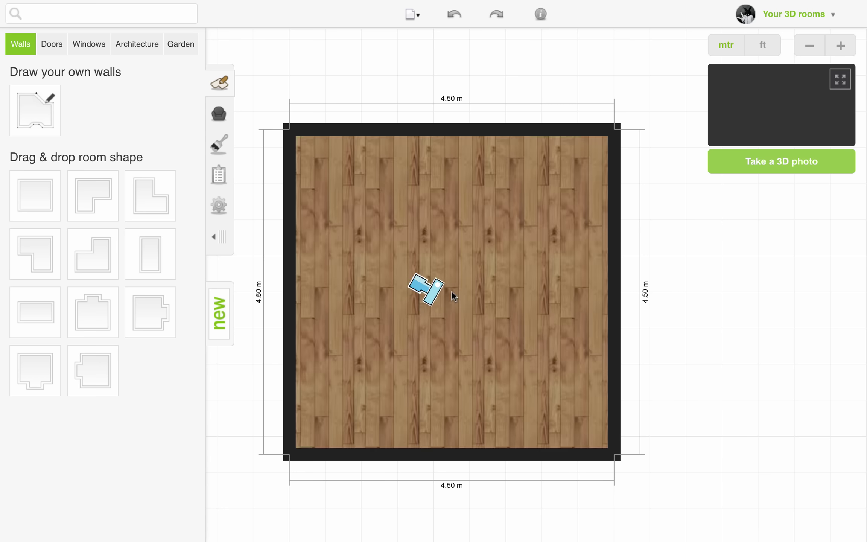
Step: Enlarge the square room to about 7.55 m wide and 5.99 m deep by moving its right and upper walls
{"action": "left_click_drag", "start_coordinate": [613, 296], "coordinate": [831, 301]}
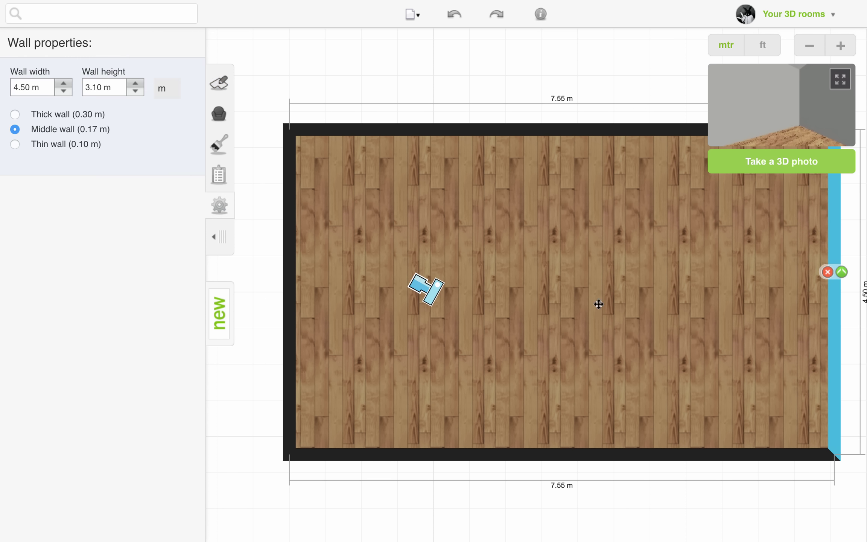
{"action": "left_click_drag", "start_coordinate": [613, 303], "coordinate": [516, 312]}
{"action": "left_click_drag", "start_coordinate": [501, 138], "coordinate": [503, 78]}
{"action": "left_click_drag", "start_coordinate": [513, 152], "coordinate": [531, 94]}
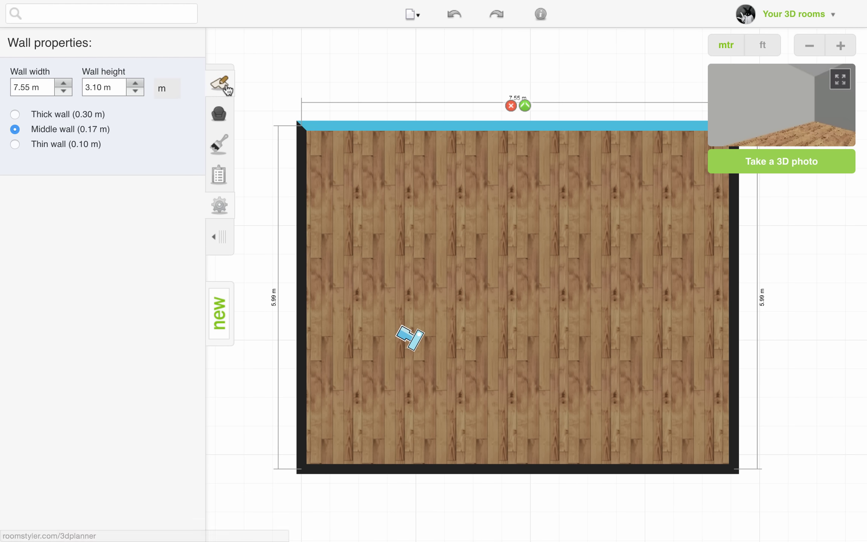
Step: Place a square room inside the large room and shrink it to about 1.90 by 1.80 m near the centre
{"action": "left_click", "coordinate": [222, 84]}
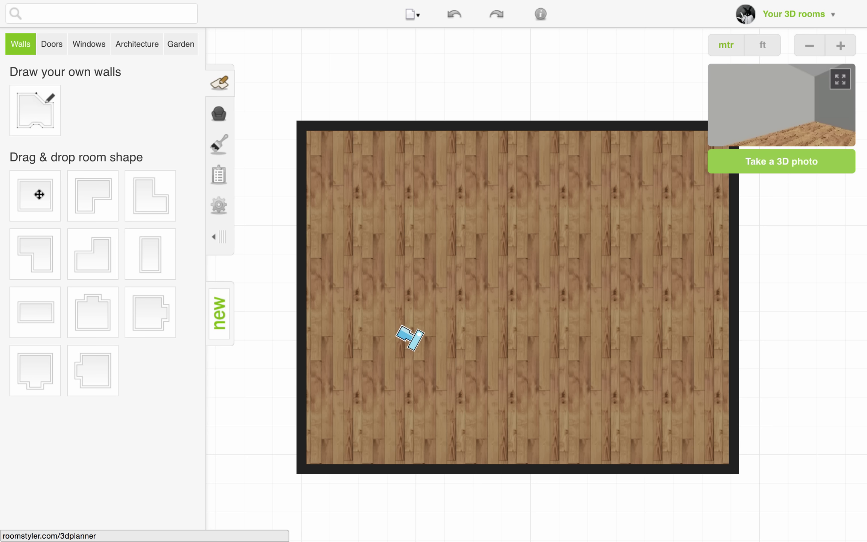
{"action": "left_click_drag", "start_coordinate": [39, 195], "coordinate": [515, 294]}
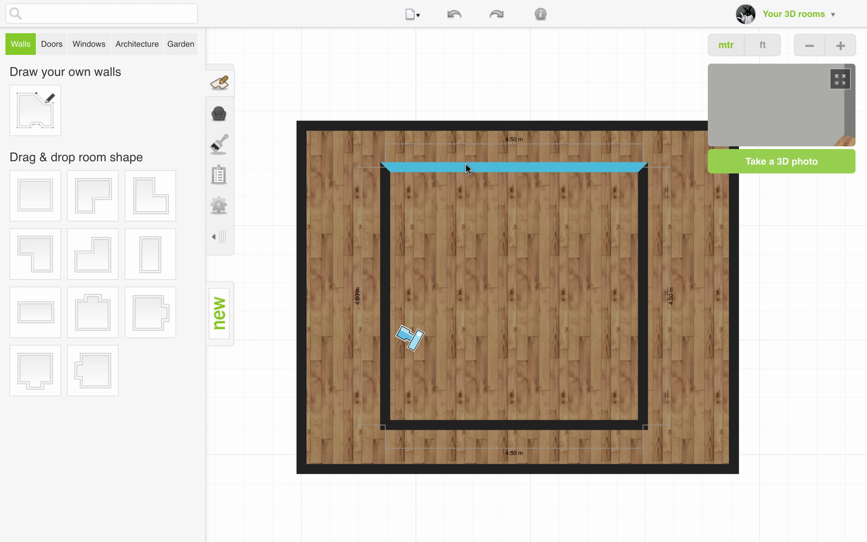
{"action": "left_click_drag", "start_coordinate": [465, 167], "coordinate": [475, 249]}
{"action": "left_click", "coordinate": [405, 279]}
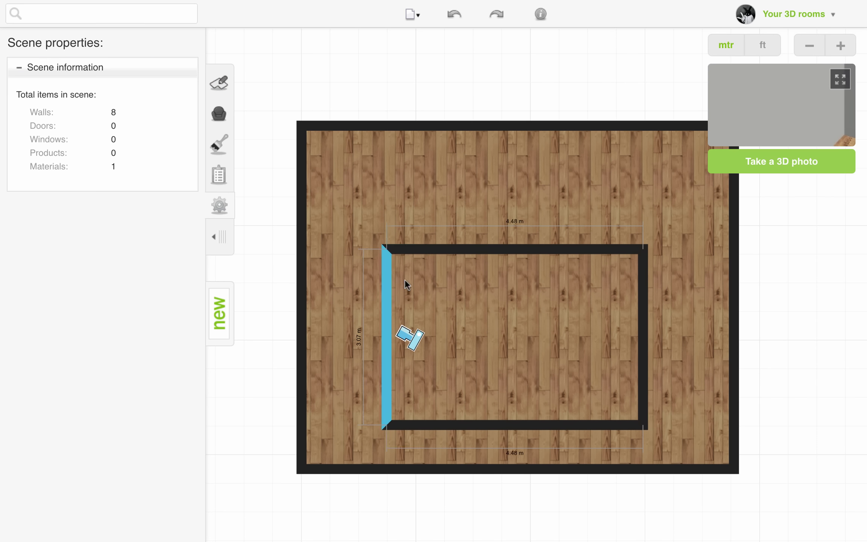
{"action": "left_click_drag", "start_coordinate": [387, 281], "coordinate": [457, 281]}
{"action": "left_click", "coordinate": [551, 410]}
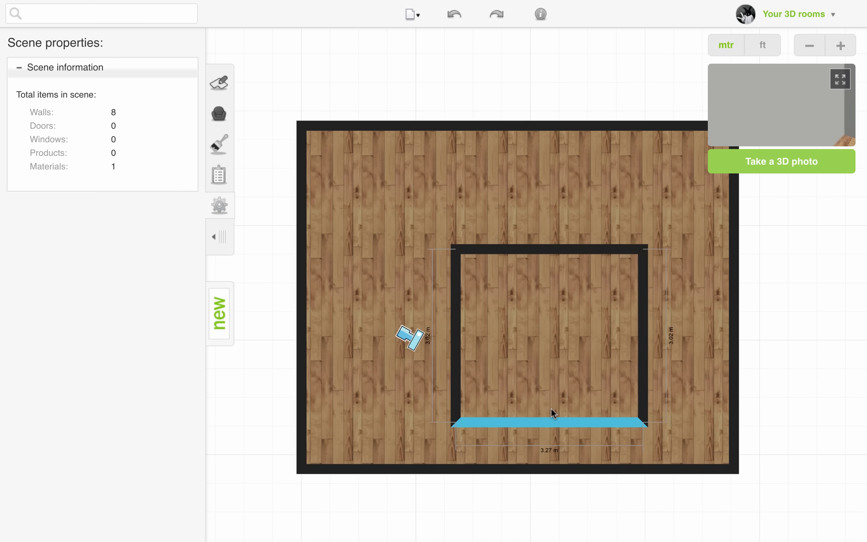
{"action": "left_click_drag", "start_coordinate": [550, 411], "coordinate": [552, 367]}
{"action": "left_click", "coordinate": [631, 309]}
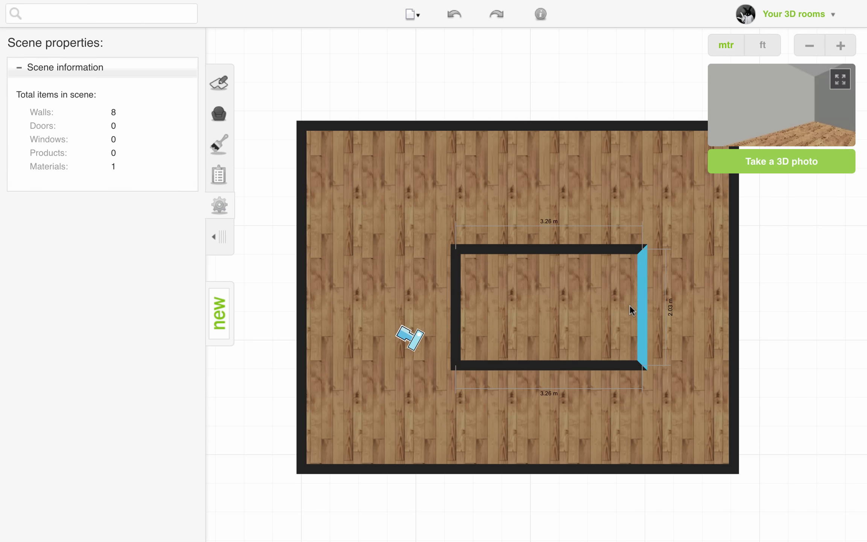
{"action": "left_click_drag", "start_coordinate": [629, 304], "coordinate": [569, 301]}
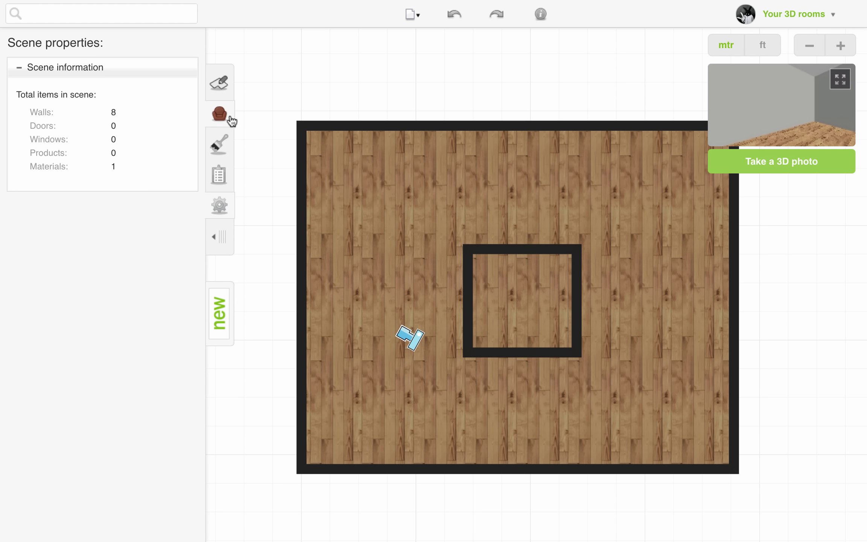
Step: Set the cloudy flower-field photo as the scene image and move the camera near the large room's lower-right corner
{"action": "left_click", "coordinate": [219, 175]}
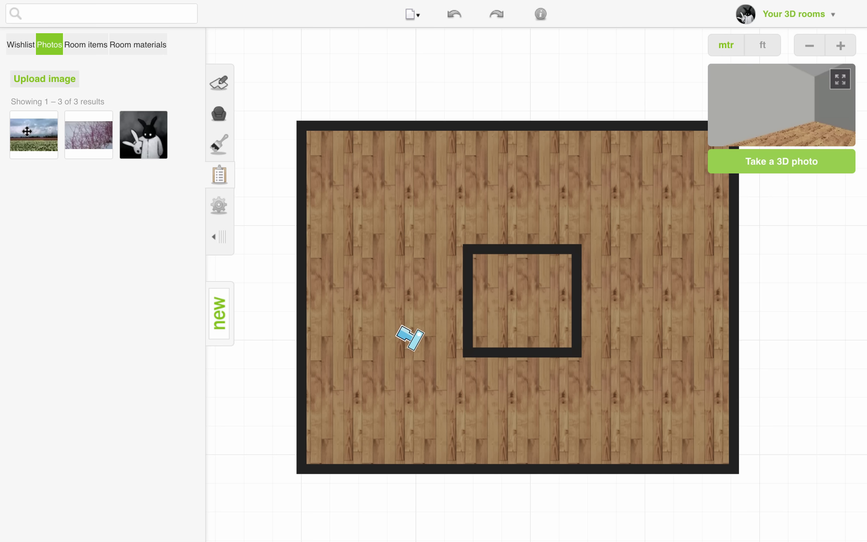
{"action": "left_click_drag", "start_coordinate": [27, 131], "coordinate": [574, 68]}
{"action": "left_click_drag", "start_coordinate": [409, 344], "coordinate": [645, 412]}
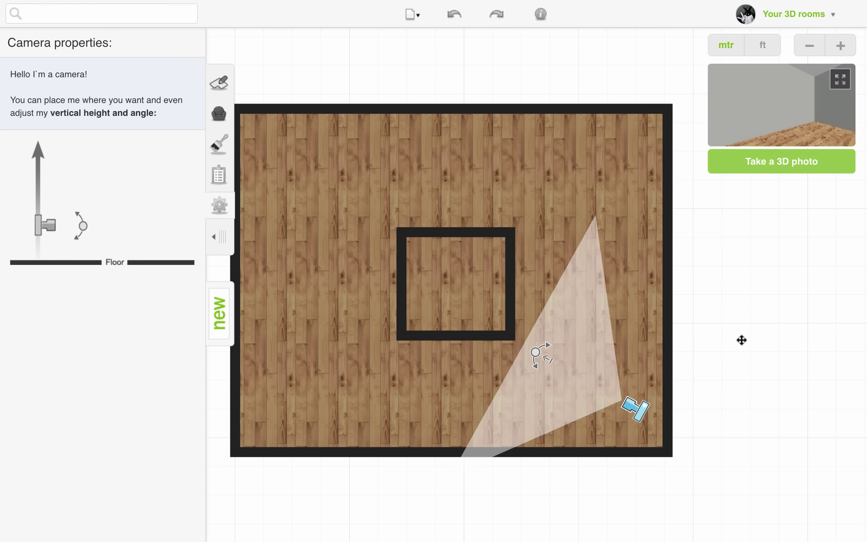
{"action": "left_click_drag", "start_coordinate": [743, 323], "coordinate": [801, 322]}
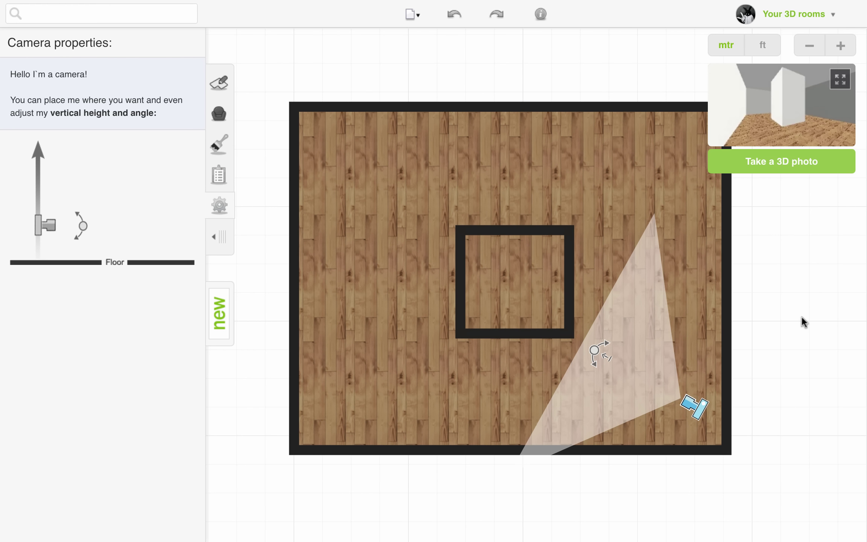
{"action": "left_click", "coordinate": [802, 317]}
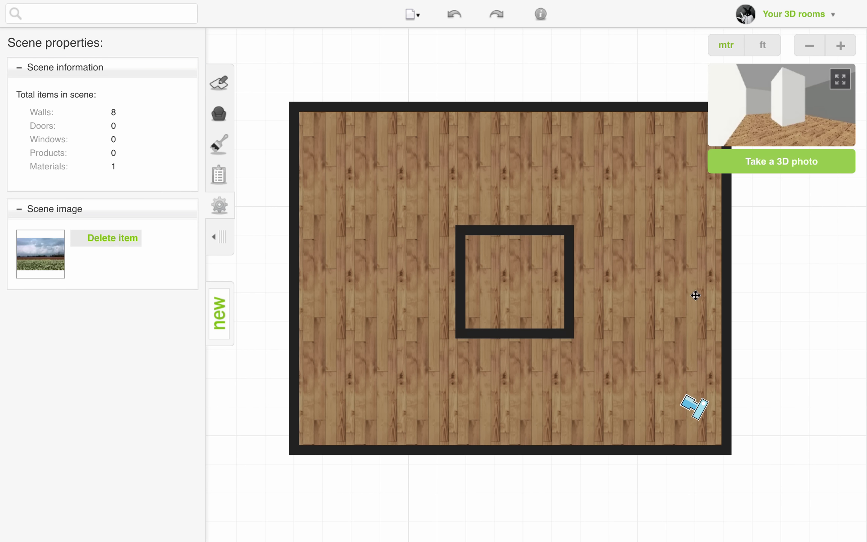
Step: Delete the floors of both the large outer room and the small inner room
{"action": "left_click", "coordinate": [672, 281]}
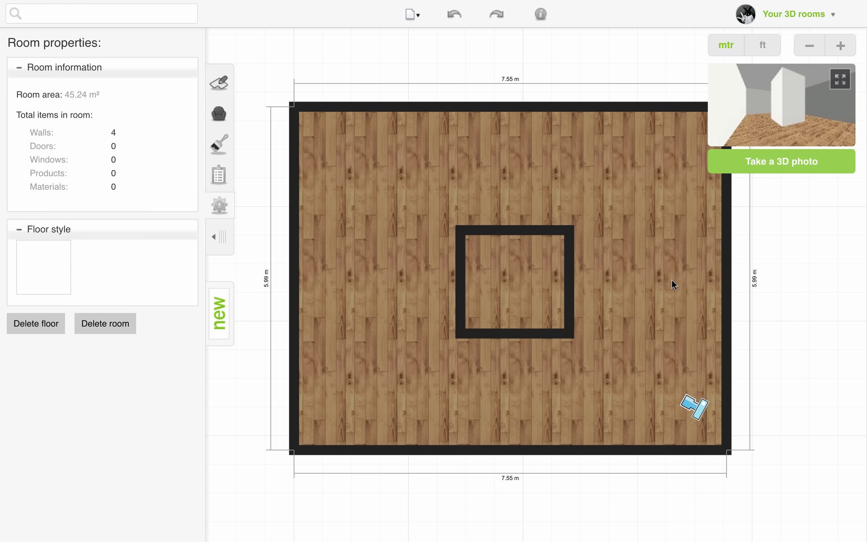
{"action": "key", "text": "Delete"}
{"action": "left_click", "coordinate": [528, 278]}
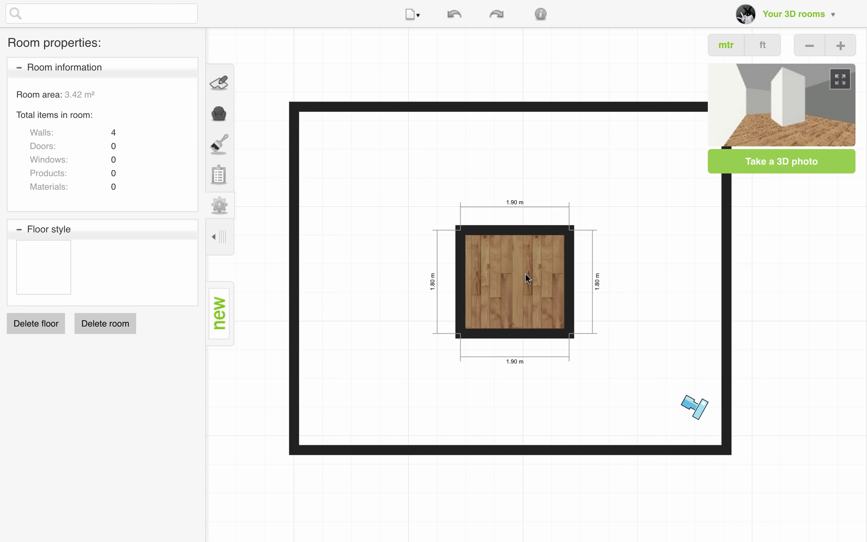
{"action": "key", "text": "Delete"}
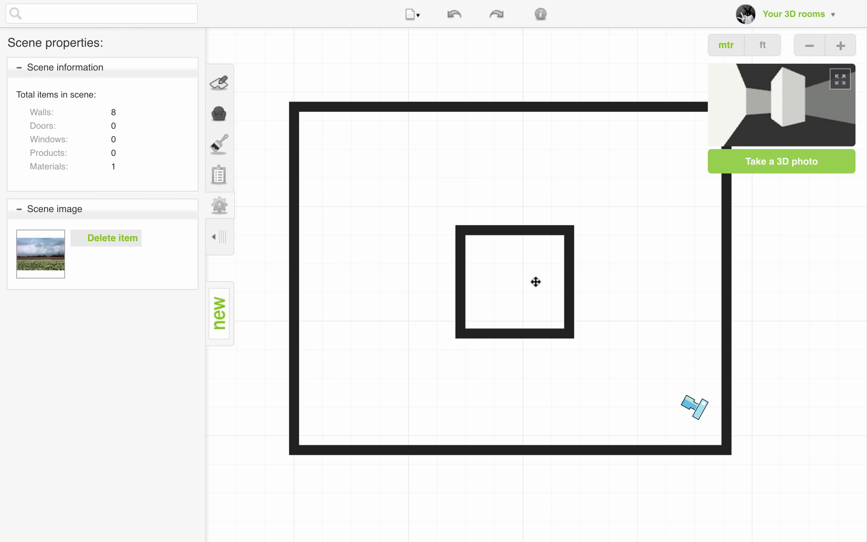
Step: Split the outer room's upper and lower walls at their midpoints
{"action": "left_click_drag", "start_coordinate": [665, 267], "coordinate": [647, 266]}
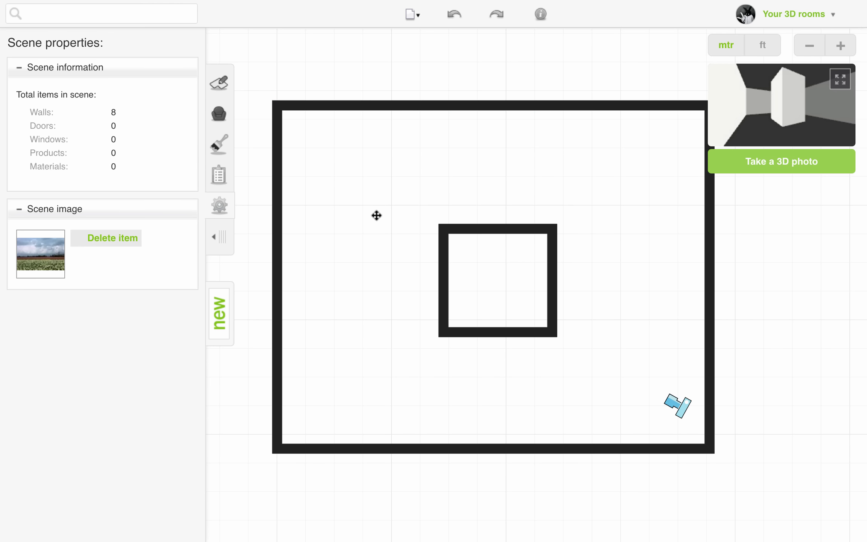
{"action": "left_click", "coordinate": [422, 105]}
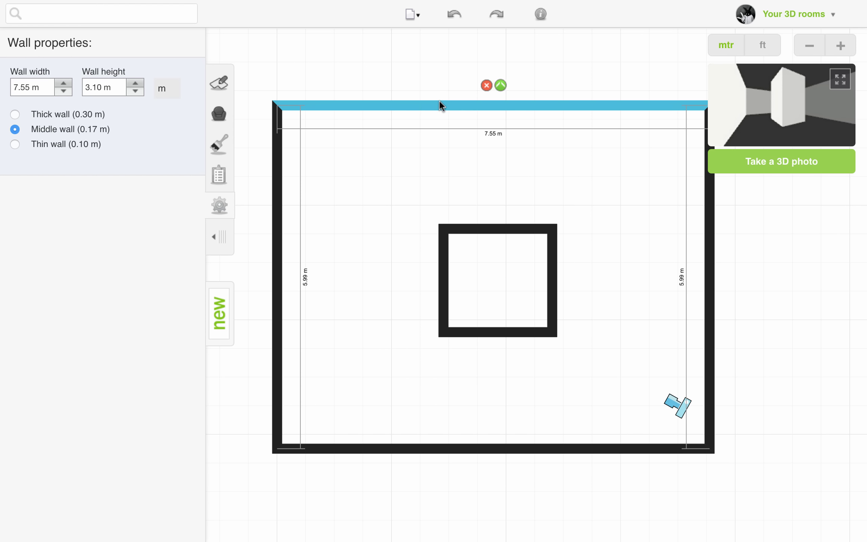
{"action": "left_click", "coordinate": [499, 86]}
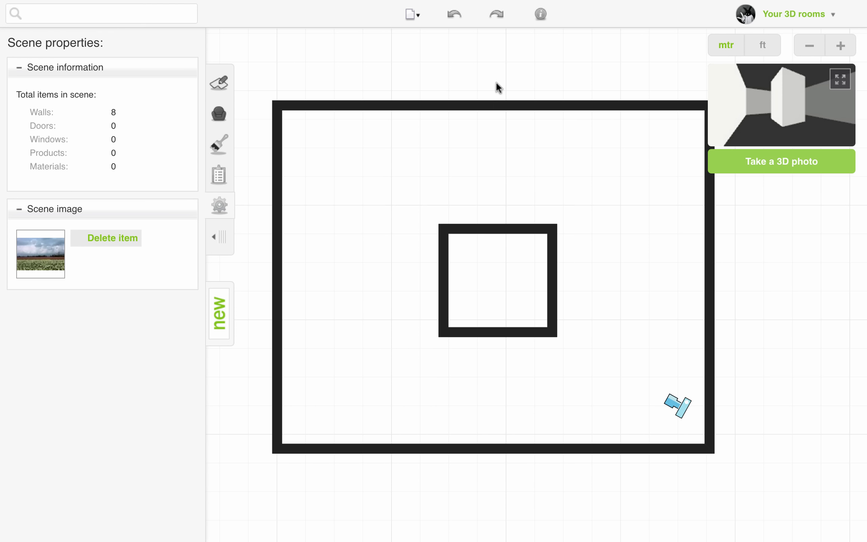
{"action": "left_click", "coordinate": [368, 448]}
{"action": "left_click", "coordinate": [501, 429]}
Step: Draw connecting walls from the midpoints of the outer upper and lower walls to the inner square, about 2.15 m and 2.03 m long
{"action": "left_click", "coordinate": [492, 105]}
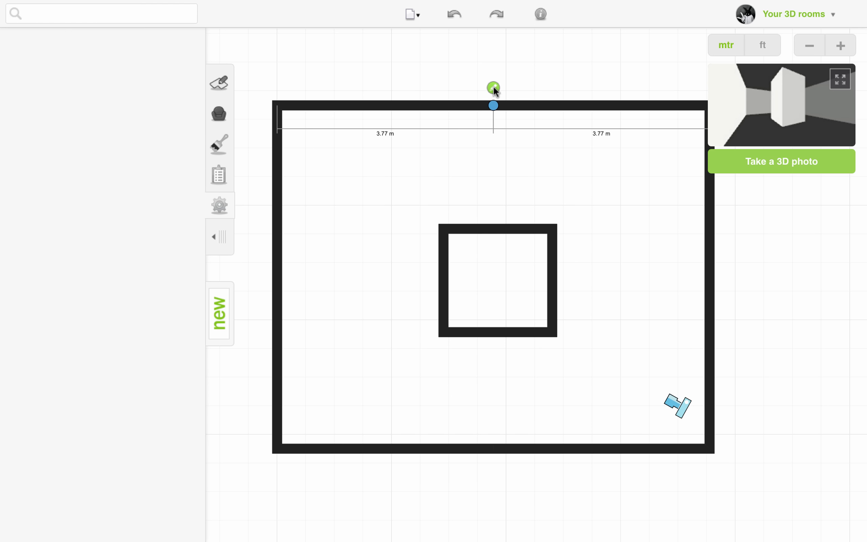
{"action": "left_click", "coordinate": [493, 89]}
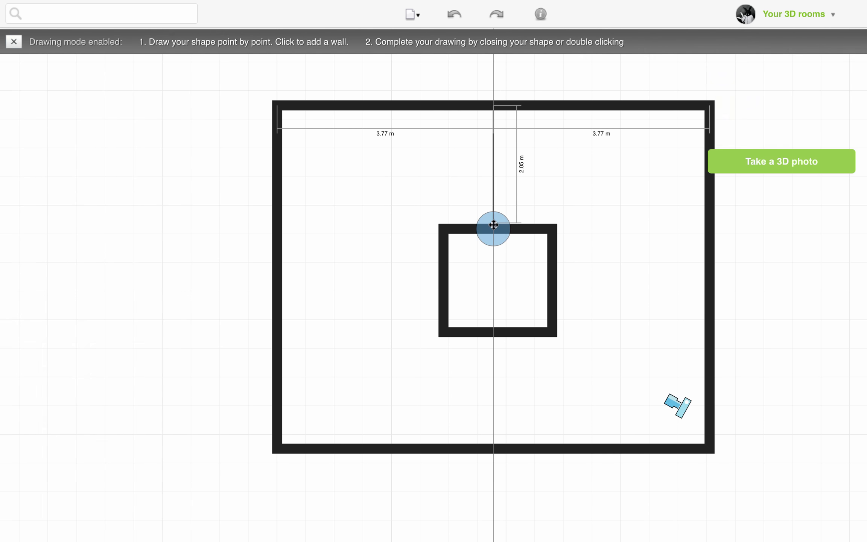
{"action": "left_click", "coordinate": [494, 225]}
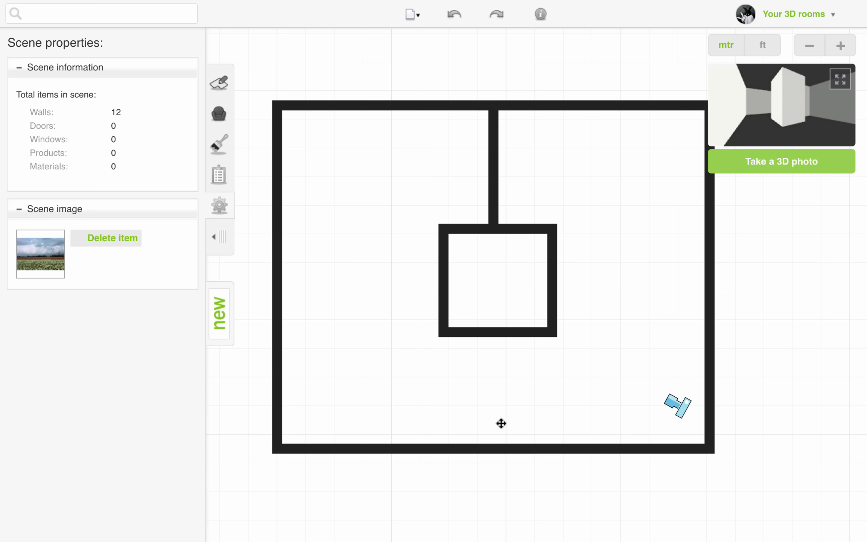
{"action": "left_click", "coordinate": [494, 449]}
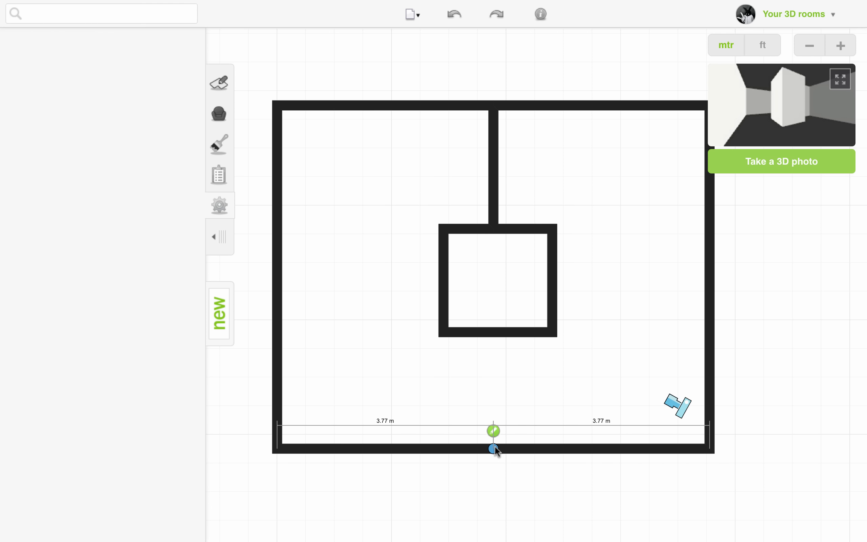
{"action": "left_click", "coordinate": [493, 430]}
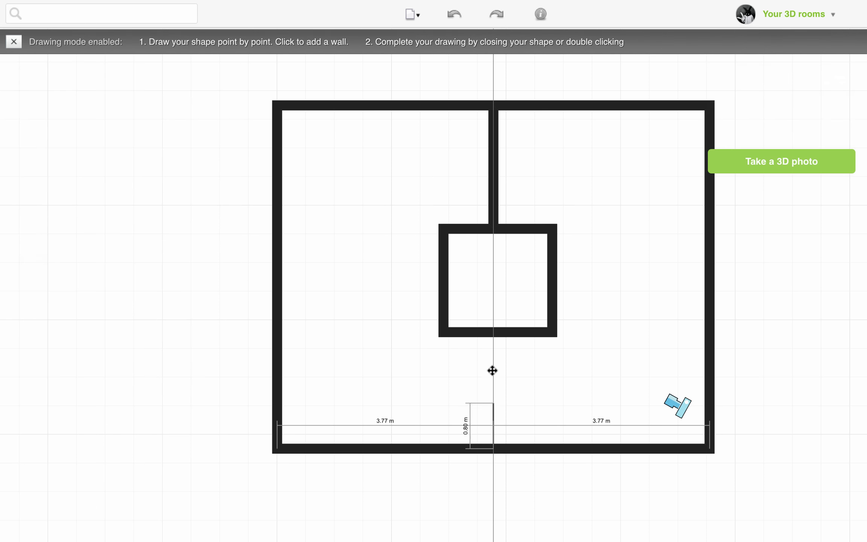
{"action": "left_click", "coordinate": [492, 338]}
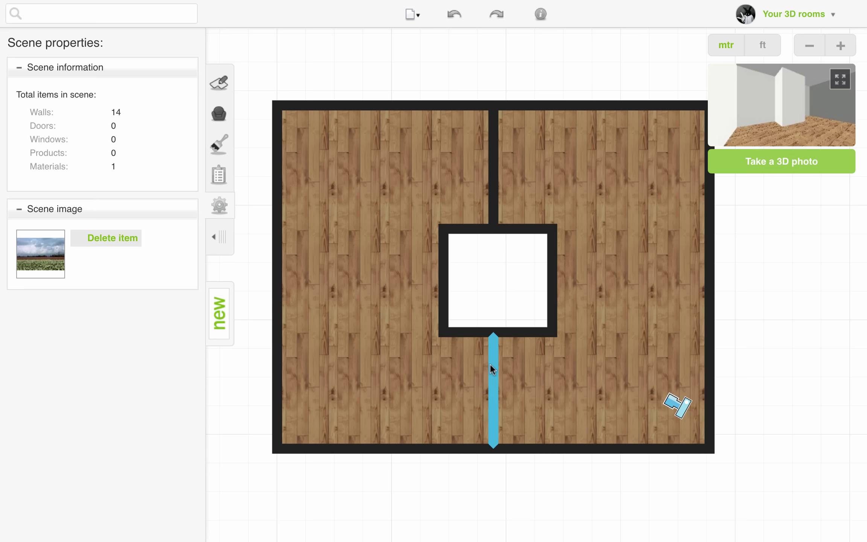
{"action": "left_click", "coordinate": [341, 224]}
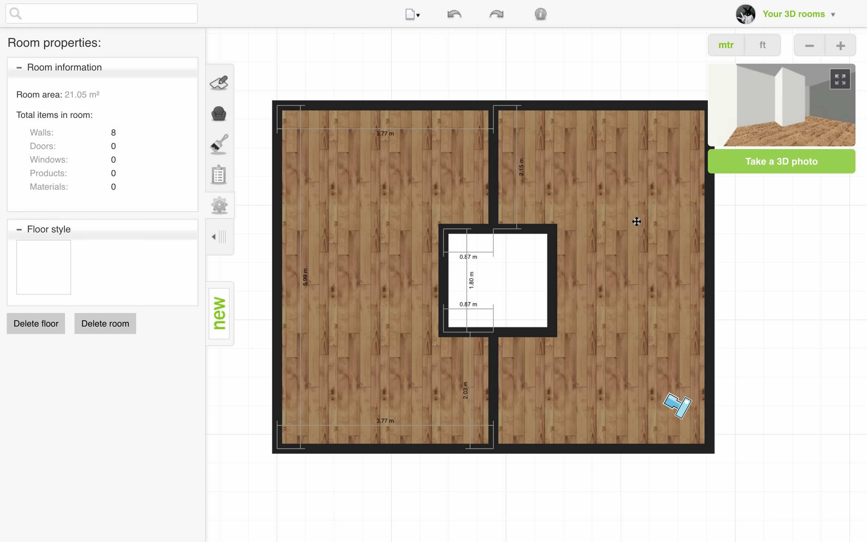
{"action": "left_click", "coordinate": [604, 222]}
{"action": "left_click", "coordinate": [581, 225]}
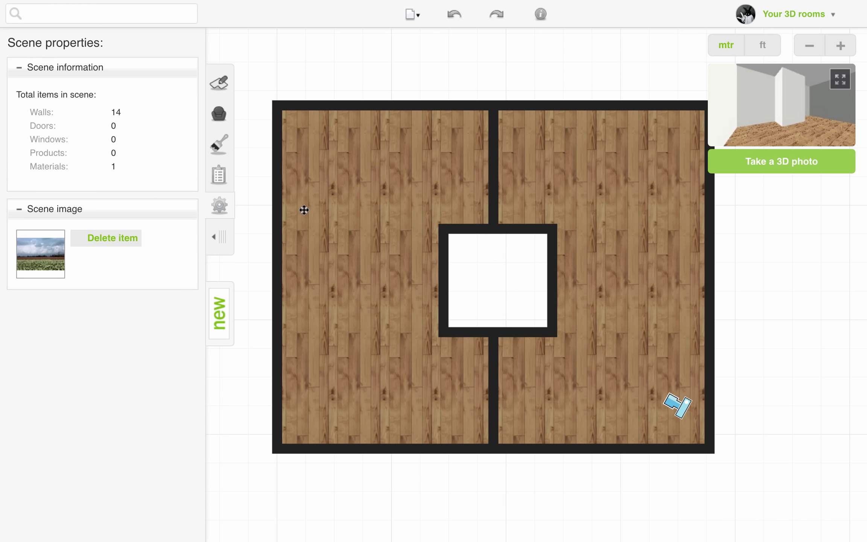
Step: Delete the two connecting walls between the outer room and the inner square
{"action": "left_click", "coordinate": [493, 173]}
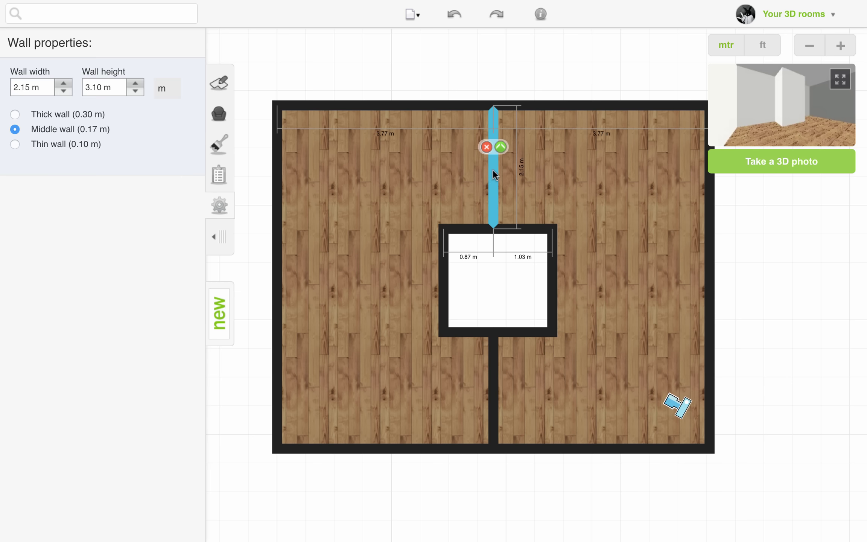
{"action": "left_click", "coordinate": [487, 146]}
{"action": "left_click", "coordinate": [492, 355]}
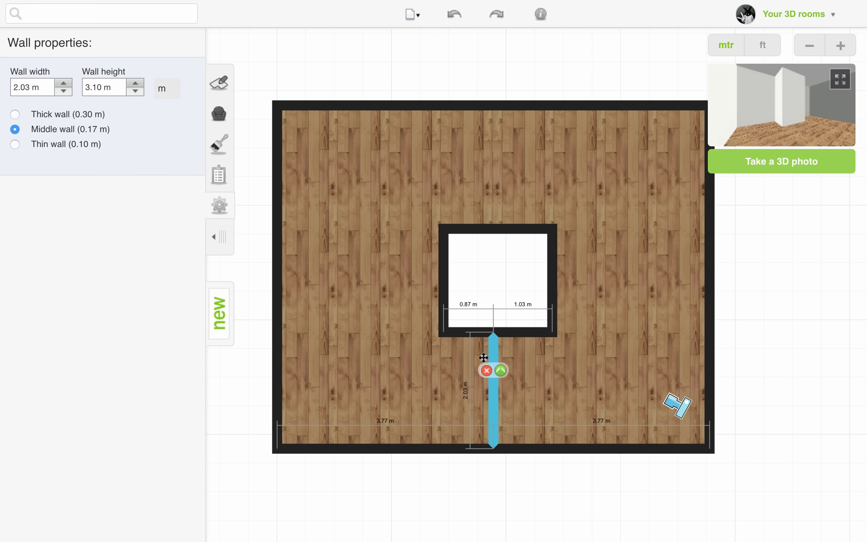
{"action": "left_click", "coordinate": [487, 370]}
Step: Delete all remaining wall segments around the inner square, leaving an open hole in the floor
{"action": "left_click", "coordinate": [521, 328]}
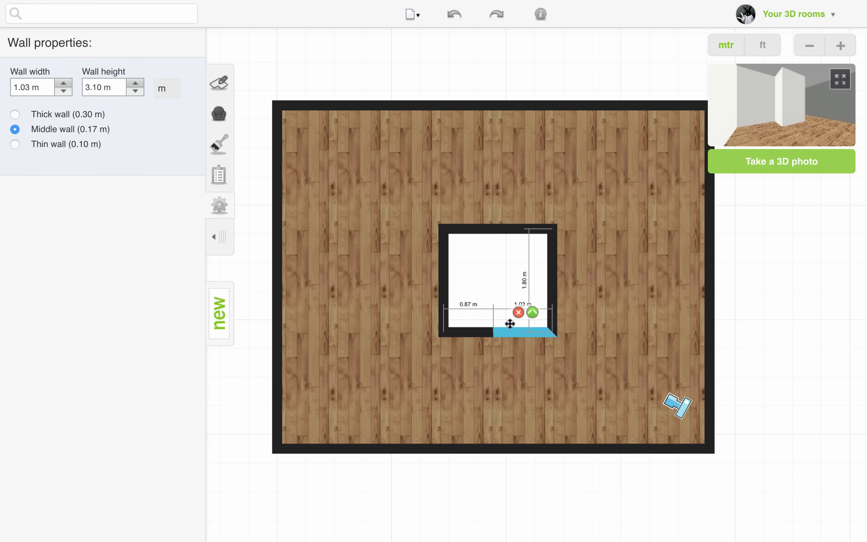
{"action": "left_click", "coordinate": [518, 312]}
{"action": "left_click", "coordinate": [476, 330]}
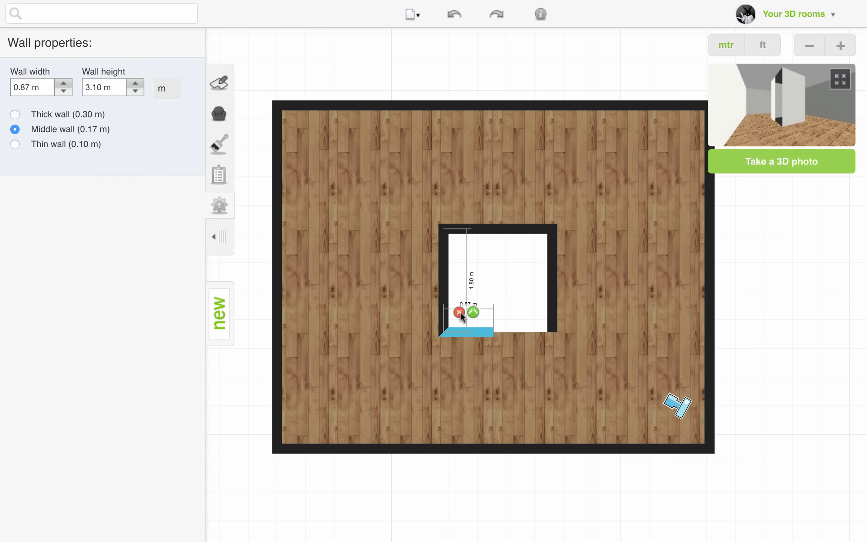
{"action": "left_click", "coordinate": [461, 312]}
{"action": "left_click", "coordinate": [440, 302]}
{"action": "left_click", "coordinate": [435, 257]}
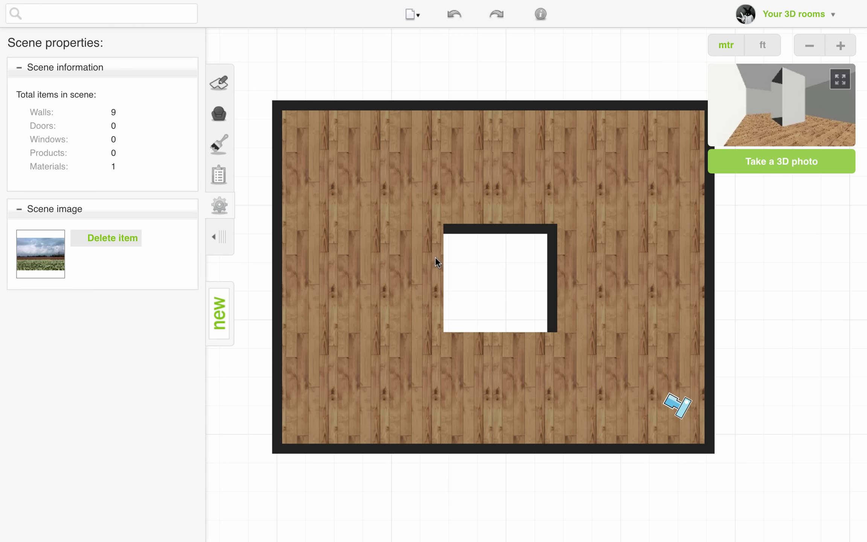
{"action": "left_click", "coordinate": [464, 231]}
{"action": "left_click", "coordinate": [460, 208]}
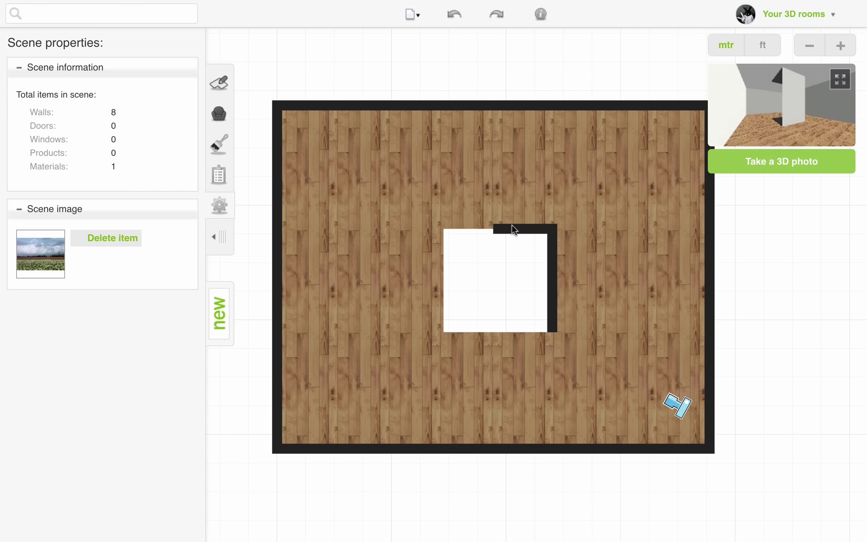
{"action": "left_click", "coordinate": [527, 231]}
{"action": "left_click", "coordinate": [516, 208]}
{"action": "left_click", "coordinate": [551, 252]}
{"action": "left_click", "coordinate": [546, 261]}
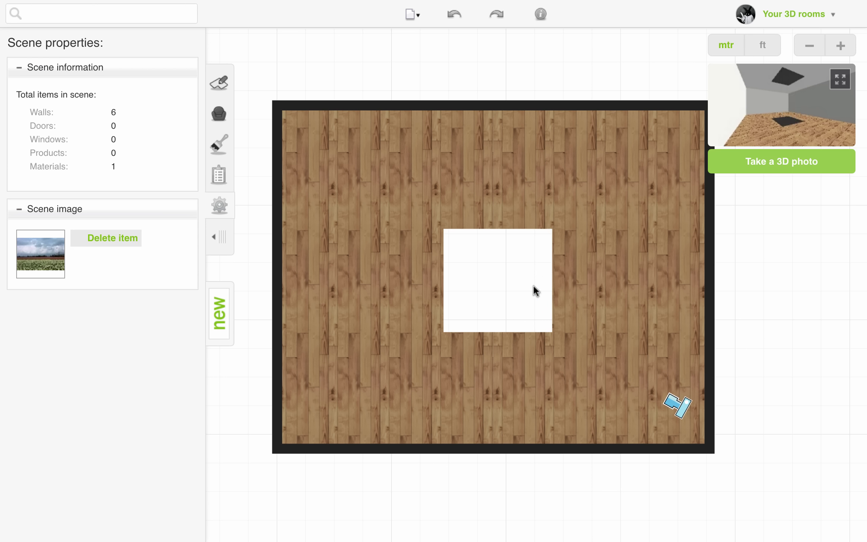
Step: Apply the Limed Wood material to both halves of the room's floor
{"action": "left_click", "coordinate": [220, 143]}
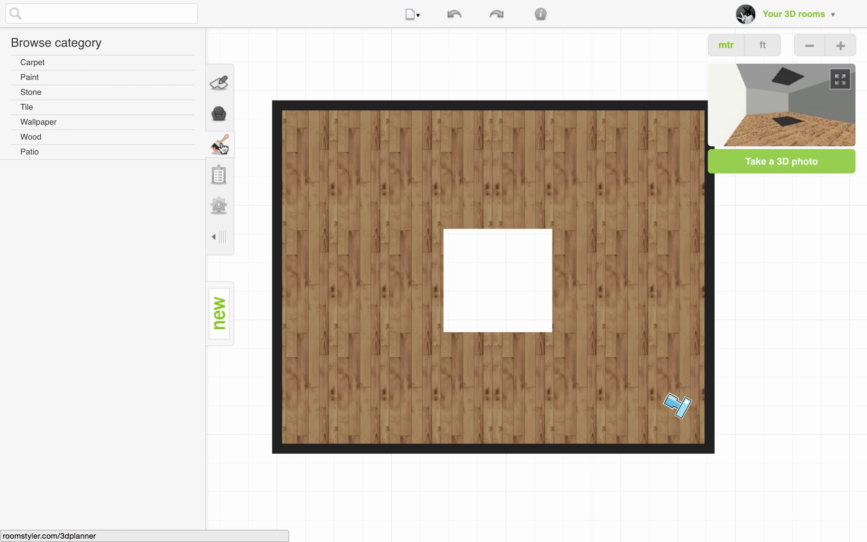
{"action": "left_click", "coordinate": [57, 137]}
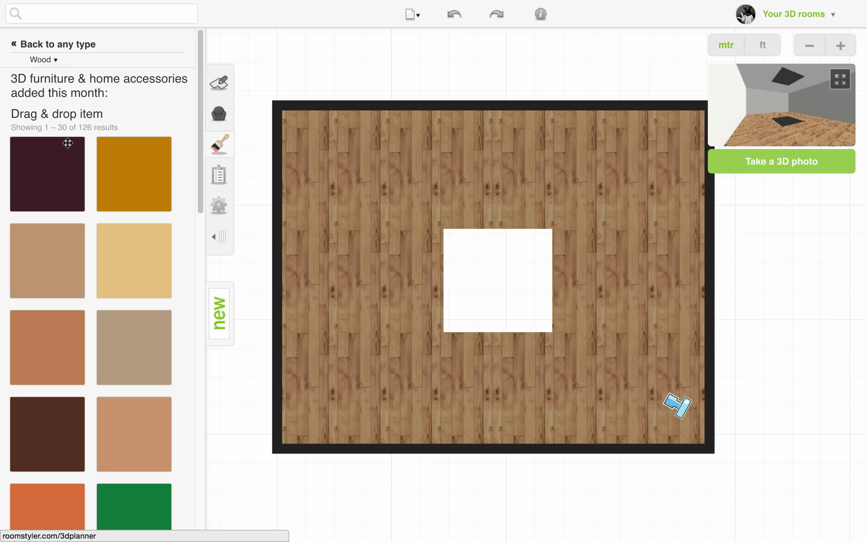
{"action": "left_click_drag", "start_coordinate": [204, 155], "coordinate": [203, 289]}
{"action": "mouse_move", "coordinate": [133, 310]}
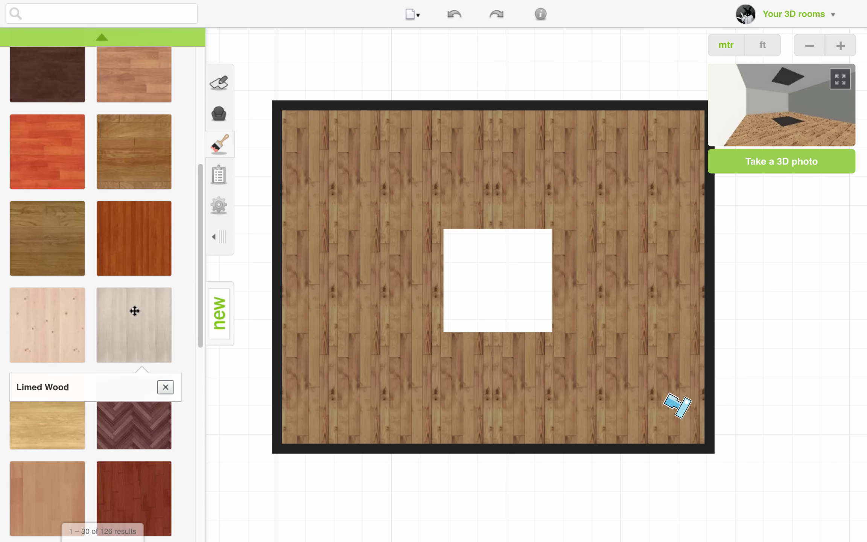
{"action": "left_click_drag", "start_coordinate": [136, 312], "coordinate": [390, 212]}
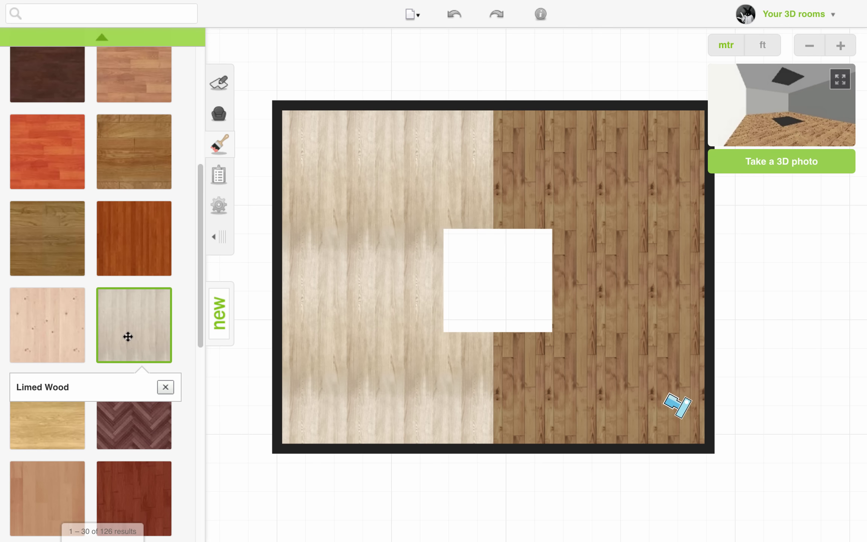
{"action": "left_click_drag", "start_coordinate": [128, 335], "coordinate": [598, 200]}
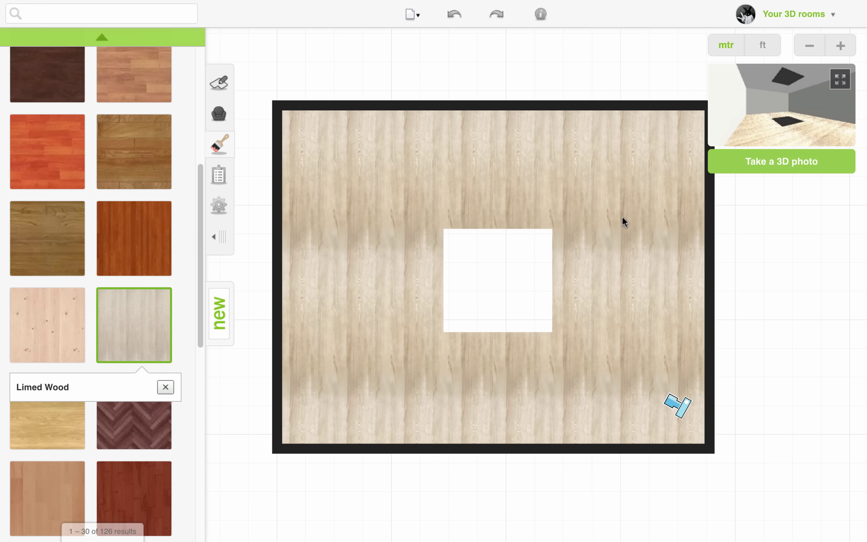
Step: Take a 3D photo of the room named "Skylight example" and return to the floor plan
{"action": "left_click", "coordinate": [786, 162]}
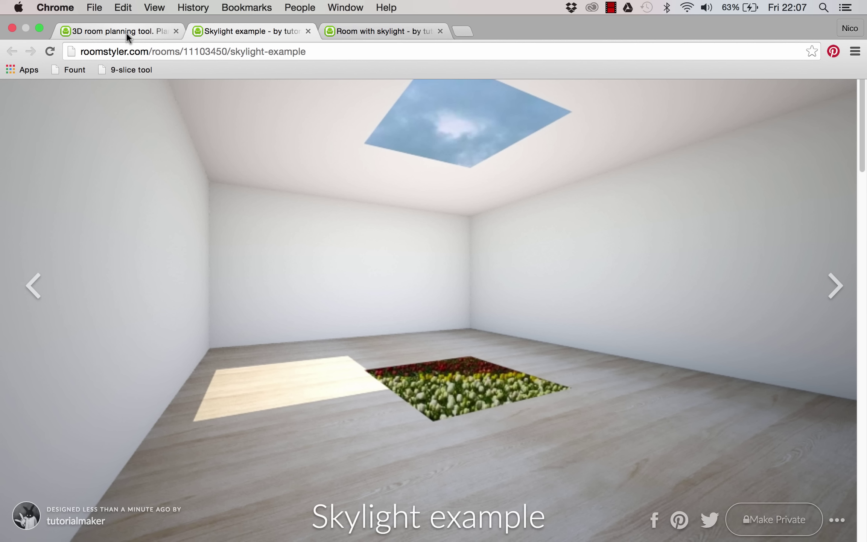
{"action": "left_click", "coordinate": [126, 33]}
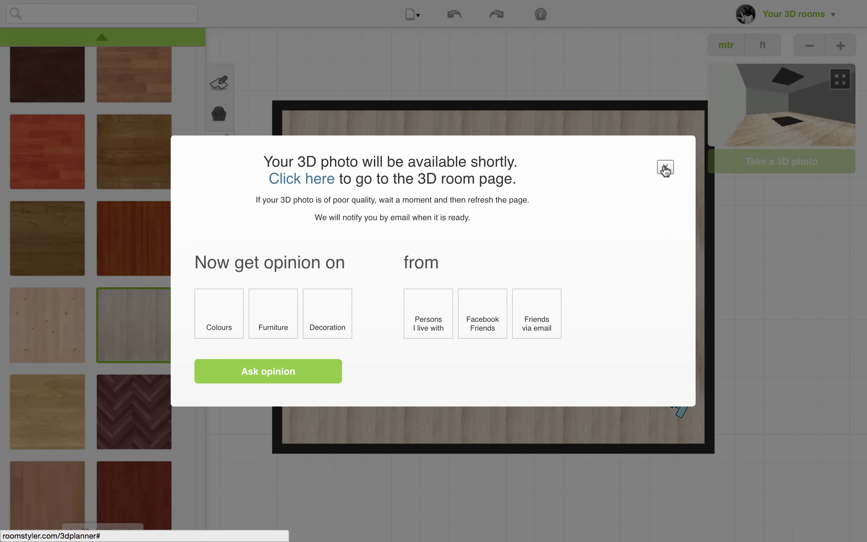
{"action": "left_click", "coordinate": [665, 167]}
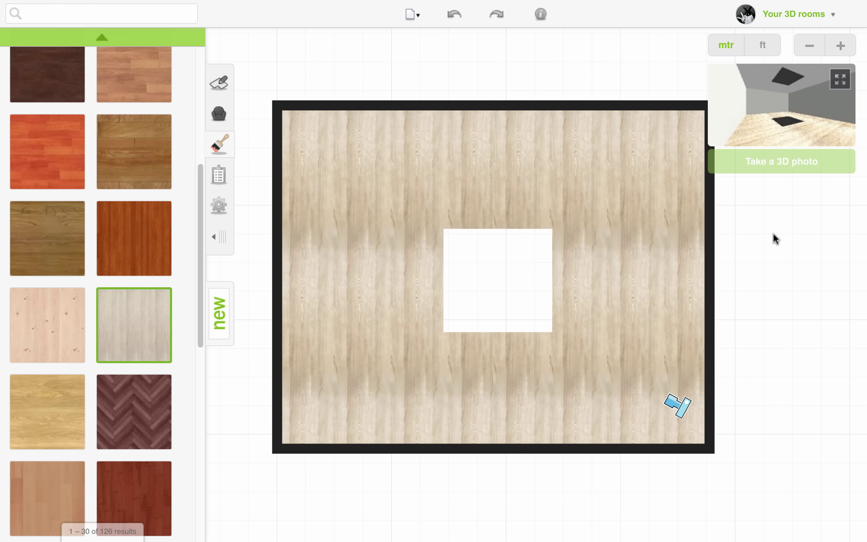
Step: Search the furniture catalogue for "rug" and look through the results
{"action": "left_click", "coordinate": [219, 119]}
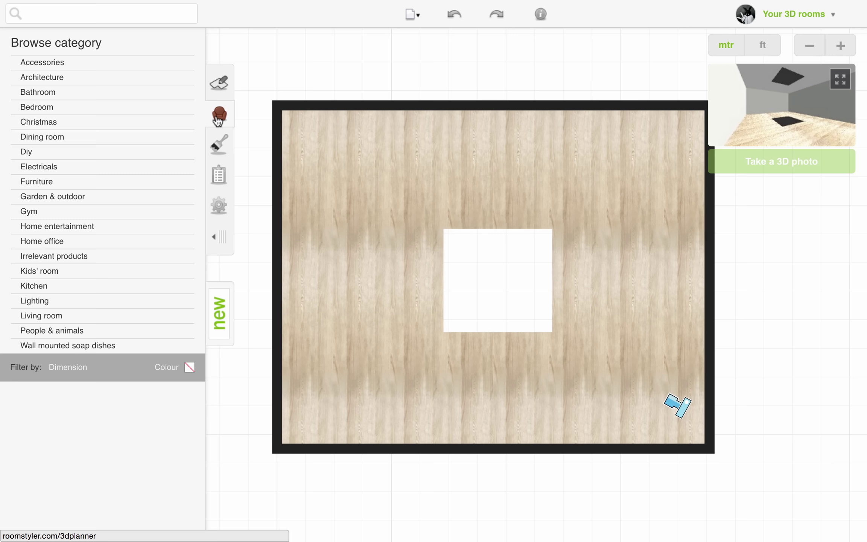
{"action": "left_click", "coordinate": [50, 15]}
{"action": "type", "text": "ru"}
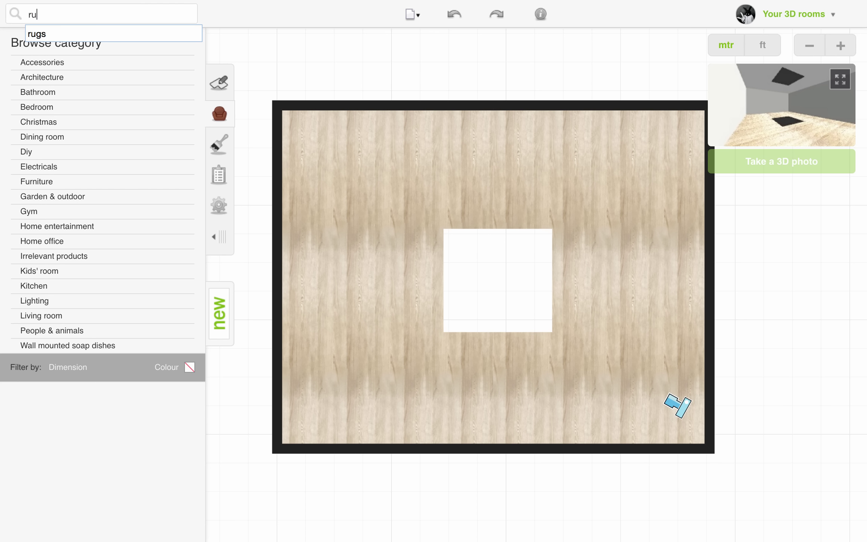
{"action": "type", "text": "g"}
{"action": "key", "text": "Return"}
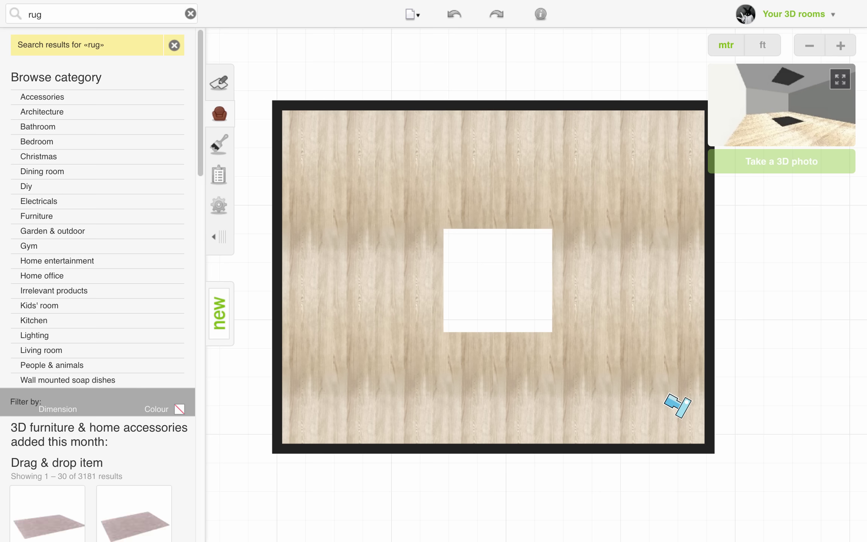
{"action": "scroll", "coordinate": [122, 102], "scroll_direction": "down", "scroll_amount": 5}
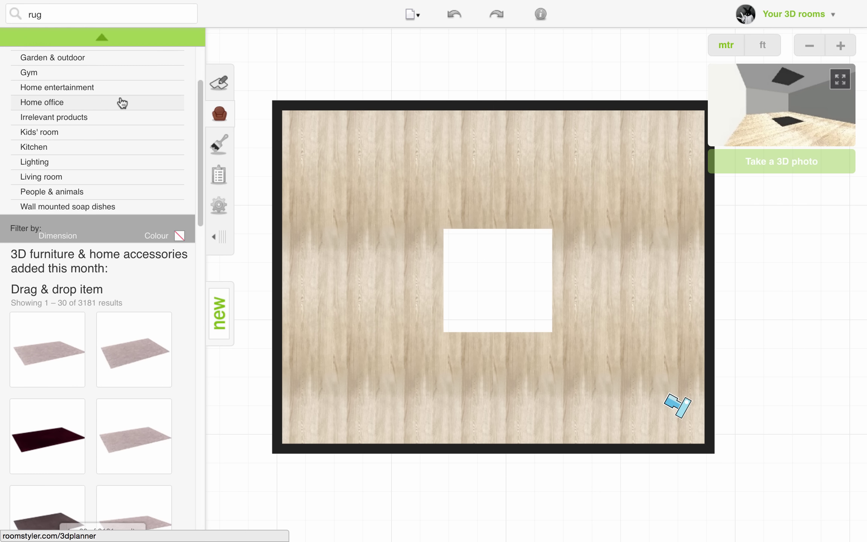
{"action": "scroll", "coordinate": [121, 103], "scroll_direction": "down", "scroll_amount": 5}
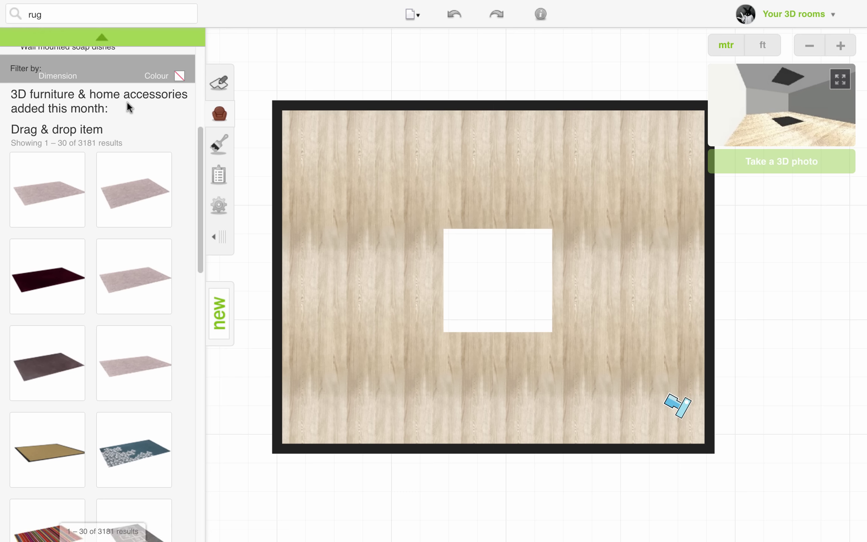
{"action": "scroll", "coordinate": [127, 102], "scroll_direction": "up", "scroll_amount": 1}
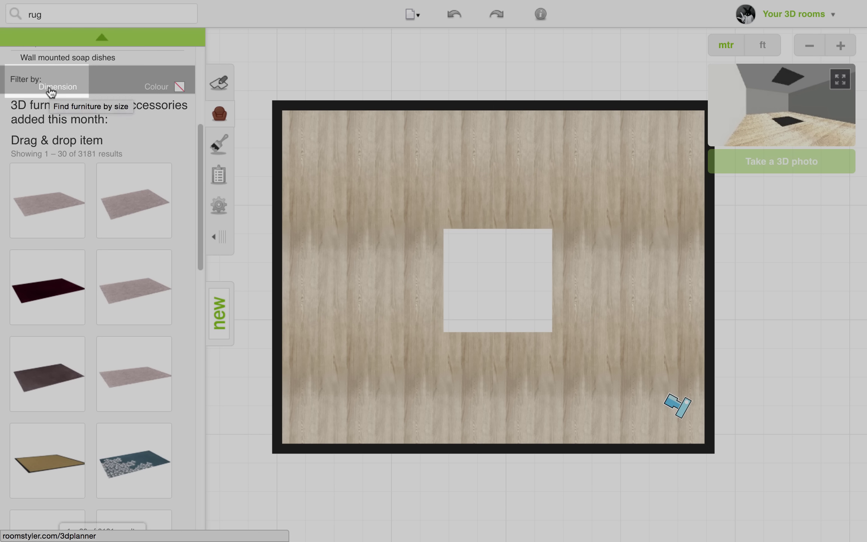
Step: Filter the rugs by dimension with a 3.52 m x 2.48 m outline centred over the floor hole
{"action": "left_click", "coordinate": [51, 90]}
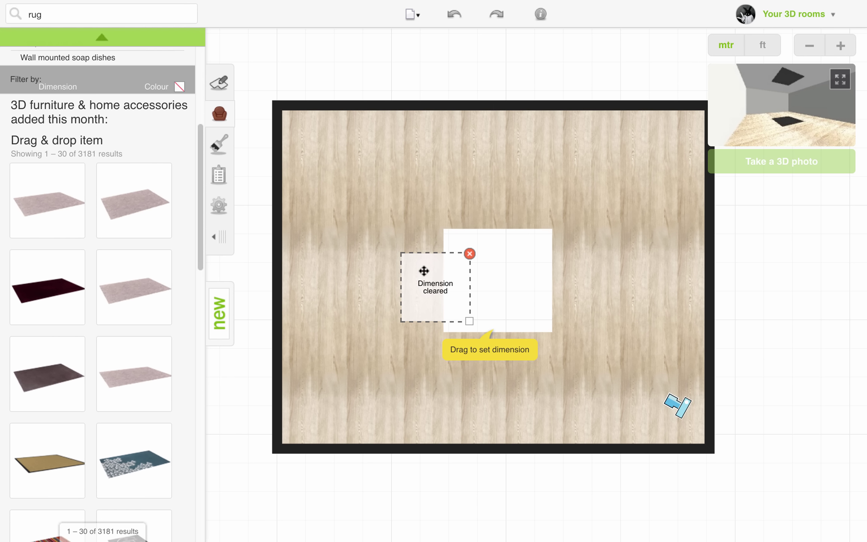
{"action": "left_click_drag", "start_coordinate": [423, 271], "coordinate": [433, 222]}
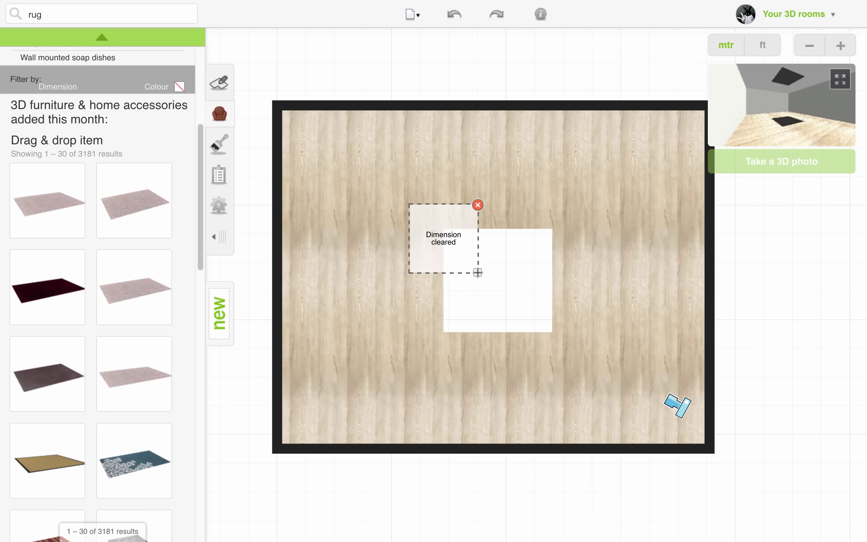
{"action": "left_click_drag", "start_coordinate": [478, 272], "coordinate": [609, 347]}
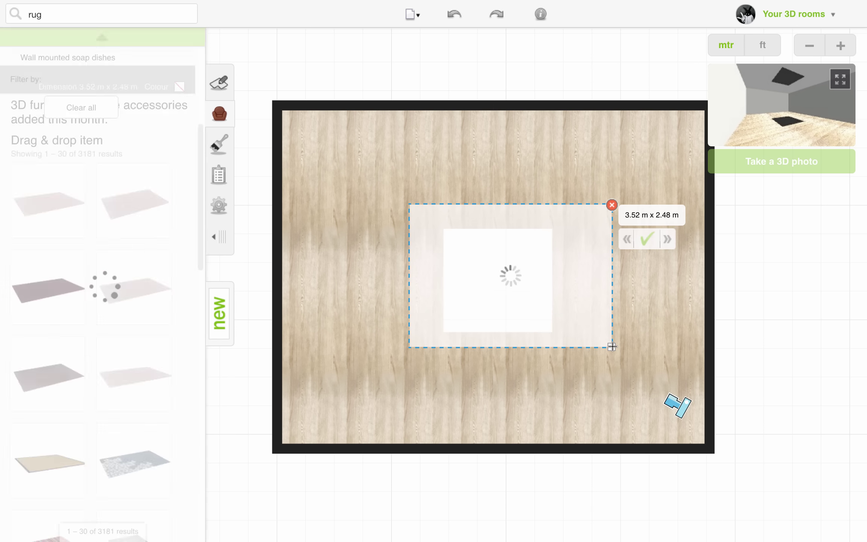
{"action": "left_click_drag", "start_coordinate": [549, 298], "coordinate": [547, 299]}
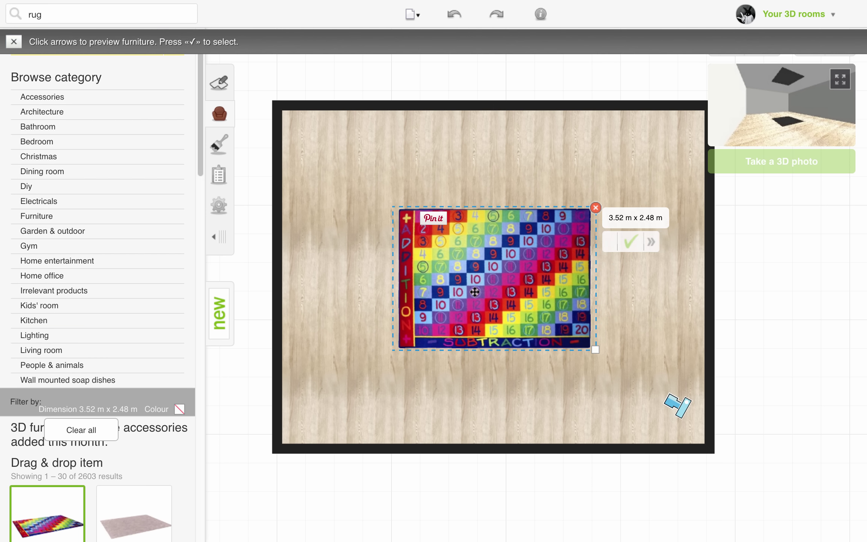
Step: Preview the matching rugs and place the beige floral one with the red border over the floor hole
{"action": "scroll", "coordinate": [108, 398], "scroll_direction": "down", "scroll_amount": 9}
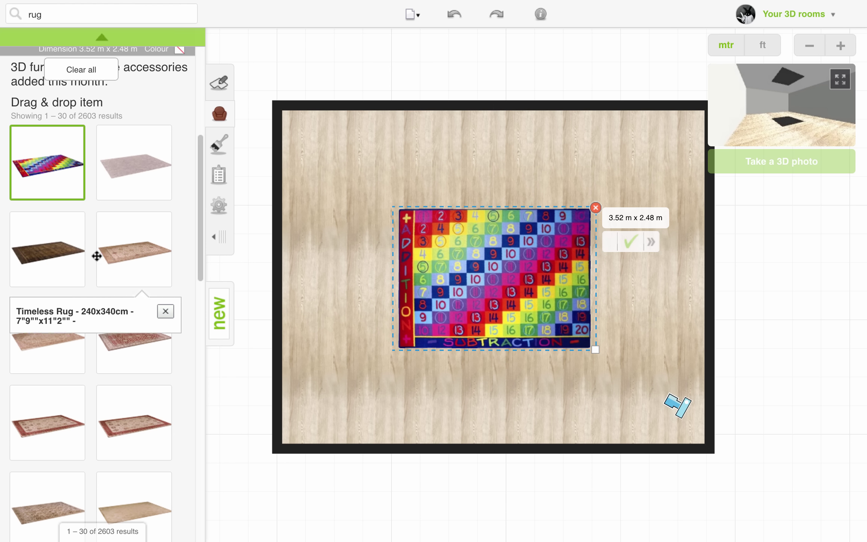
{"action": "scroll", "coordinate": [97, 255], "scroll_direction": "up", "scroll_amount": 10}
{"action": "scroll", "coordinate": [101, 264], "scroll_direction": "down", "scroll_amount": 5}
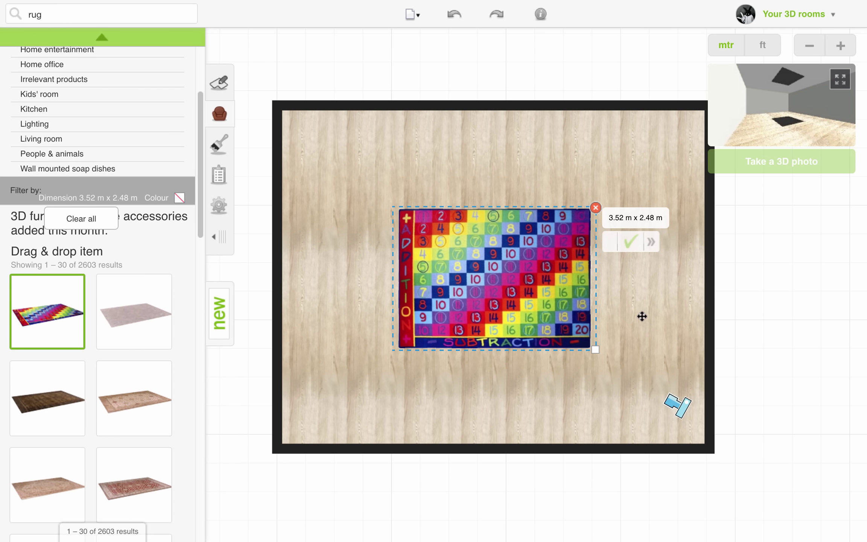
{"action": "left_click", "coordinate": [651, 242]}
{"action": "left_click", "coordinate": [652, 243]}
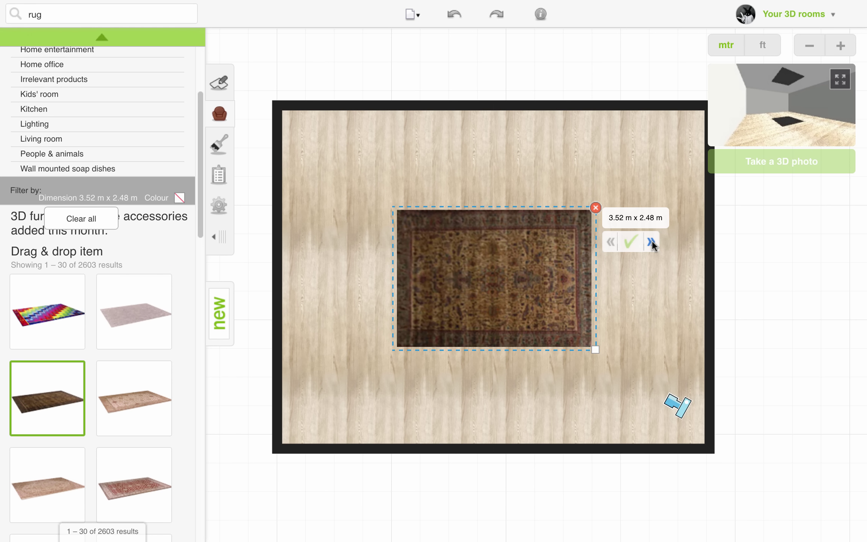
{"action": "left_click", "coordinate": [652, 242]}
{"action": "left_click", "coordinate": [651, 242]}
{"action": "left_click", "coordinate": [651, 242]}
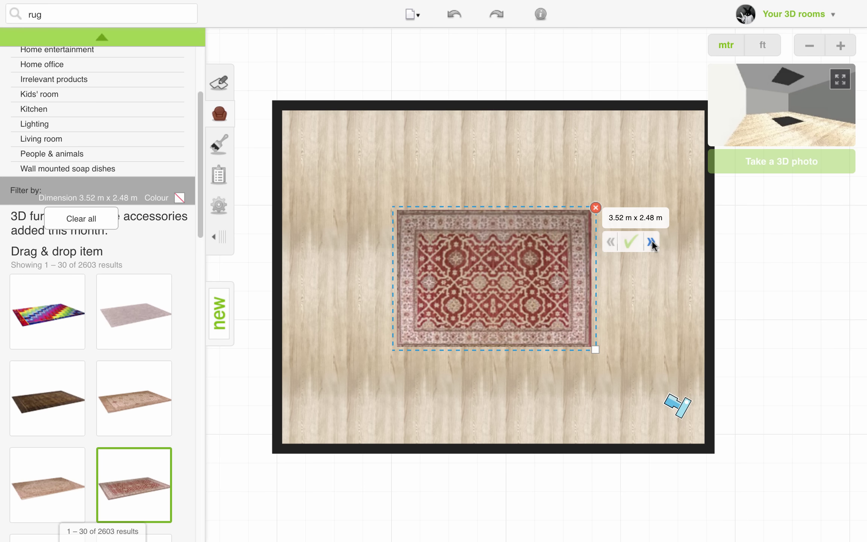
{"action": "left_click", "coordinate": [652, 243]}
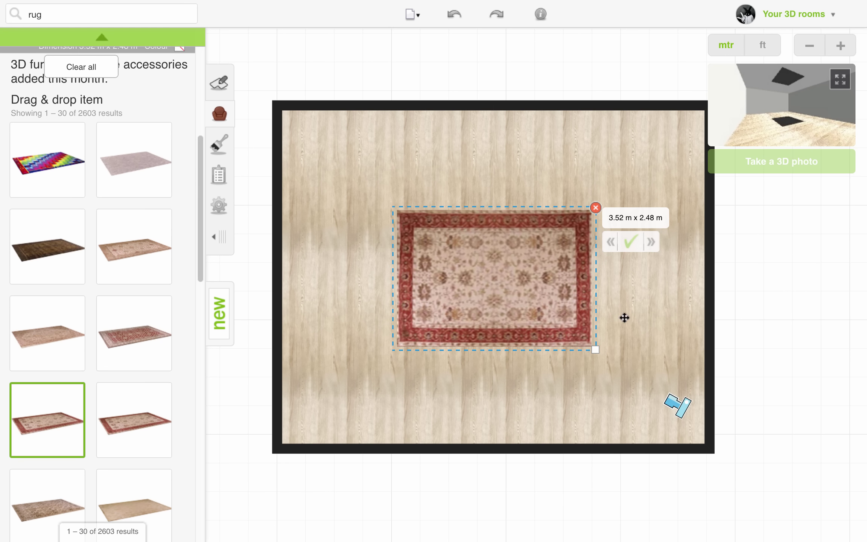
{"action": "left_click", "coordinate": [632, 242]}
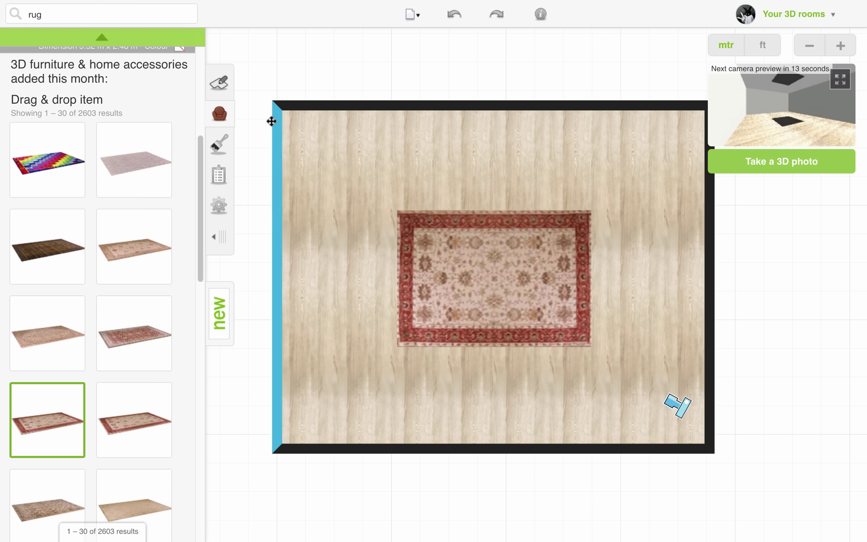
Step: Search the catalogue for "dining set" and clear the dimension filter
{"action": "left_click", "coordinate": [65, 10]}
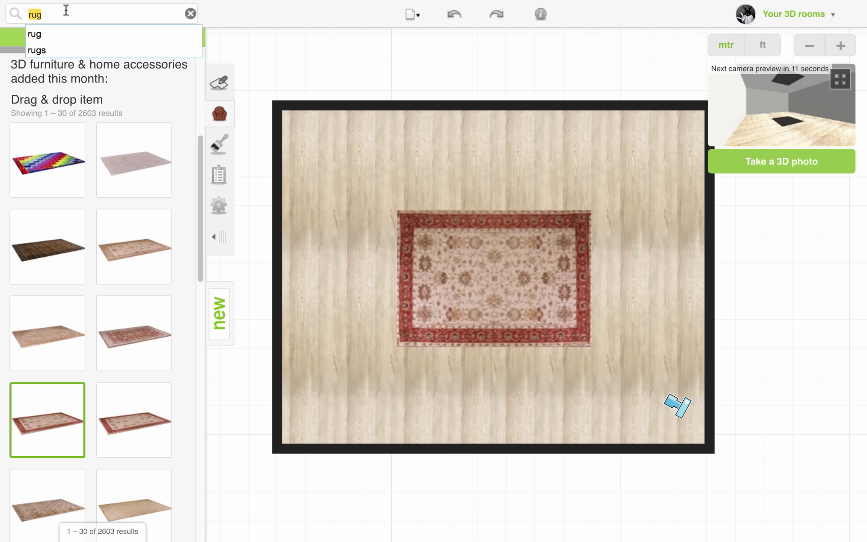
{"action": "type", "text": "dinin"}
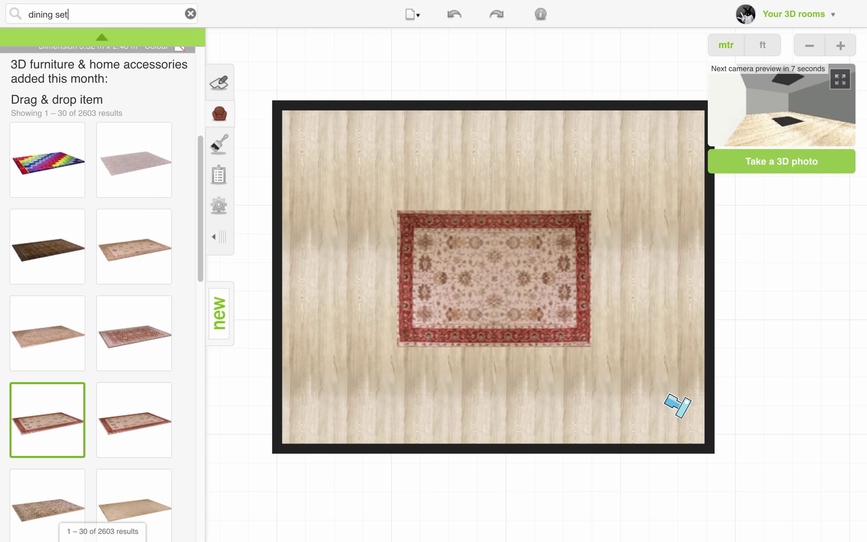
{"action": "type", "text": "g set"}
{"action": "key", "text": "Return"}
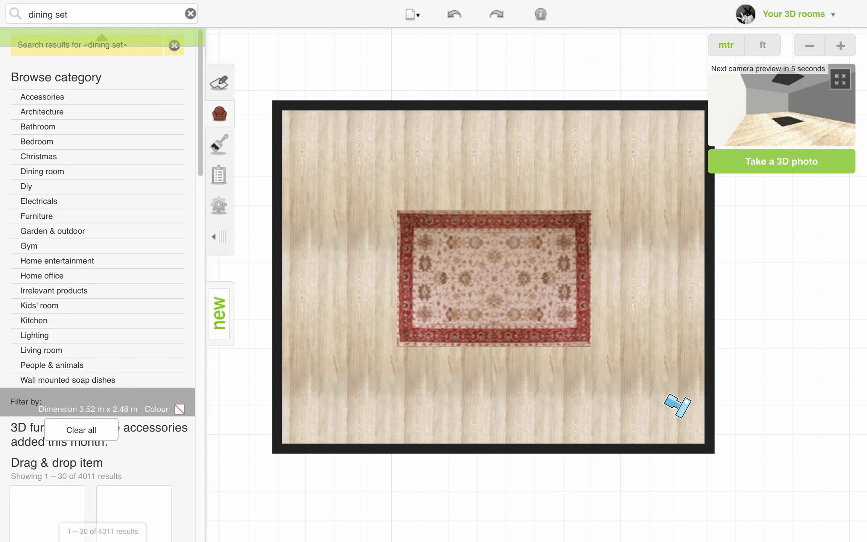
{"action": "left_click", "coordinate": [76, 428]}
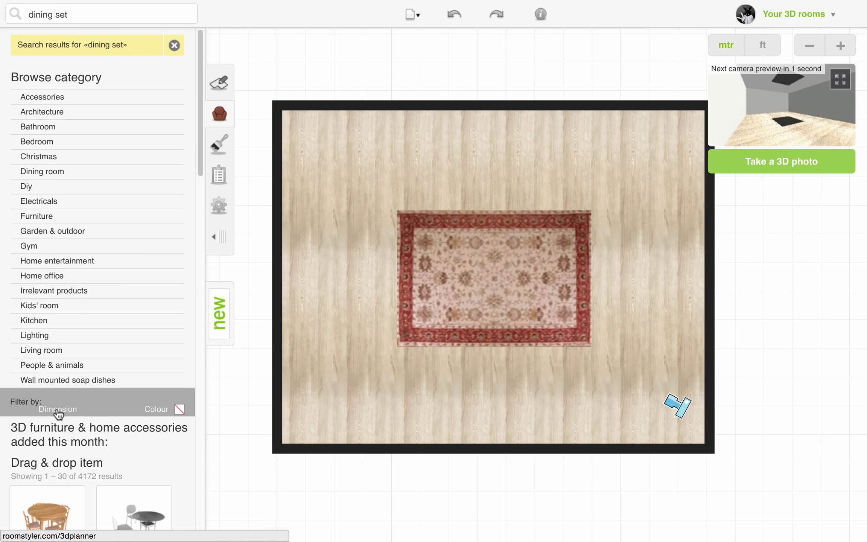
Step: Filter the dining sets by dimension with a 2.67 m x 1.77 m outline centred on the rug
{"action": "left_click", "coordinate": [48, 514]}
{"action": "left_click_drag", "start_coordinate": [536, 358], "coordinate": [487, 317]}
{"action": "left_click_drag", "start_coordinate": [411, 258], "coordinate": [489, 264]}
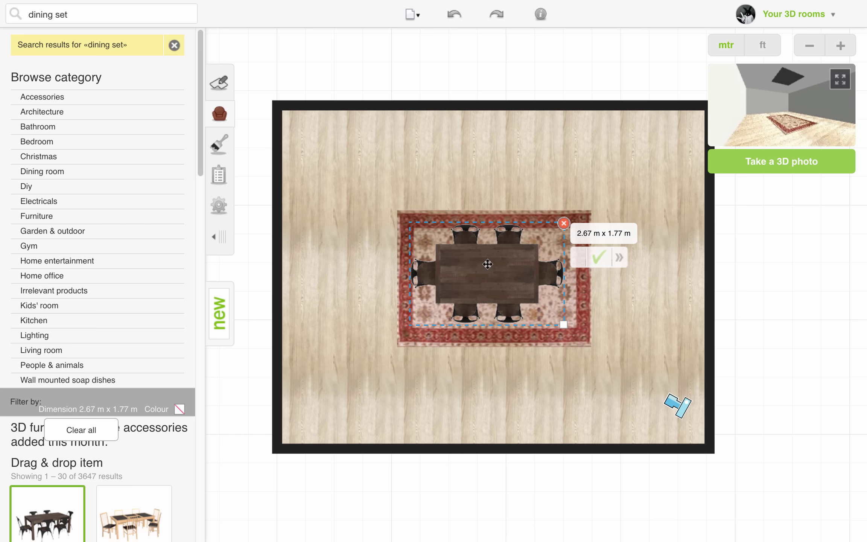
Step: Browse the matching sets and place the dark rectangular table with six black chairs on the rug
{"action": "scroll", "coordinate": [99, 453], "scroll_direction": "down", "scroll_amount": 3}
{"action": "scroll", "coordinate": [99, 453], "scroll_direction": "down", "scroll_amount": 10}
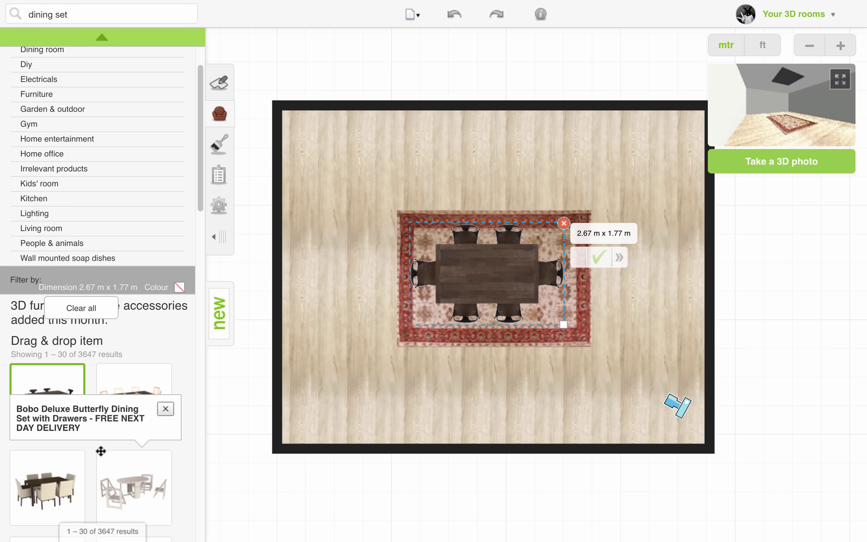
{"action": "scroll", "coordinate": [103, 451], "scroll_direction": "down", "scroll_amount": 2}
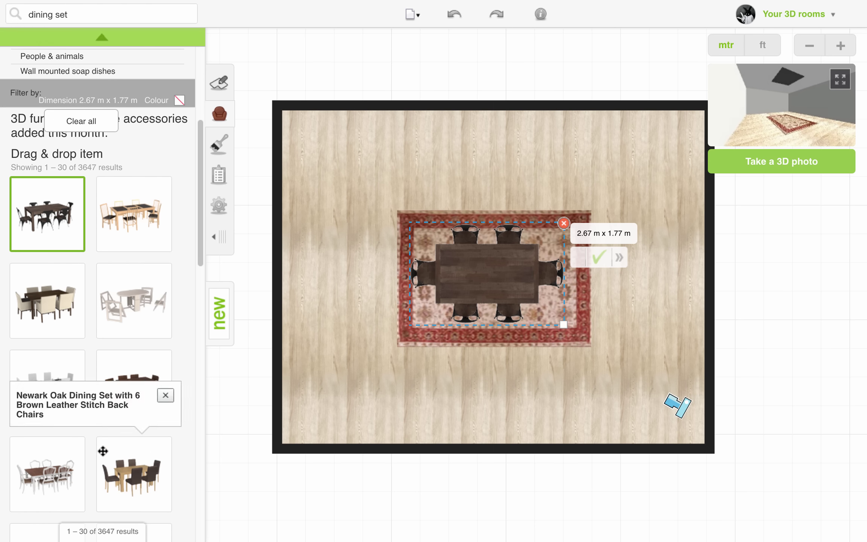
{"action": "left_click", "coordinate": [599, 257]}
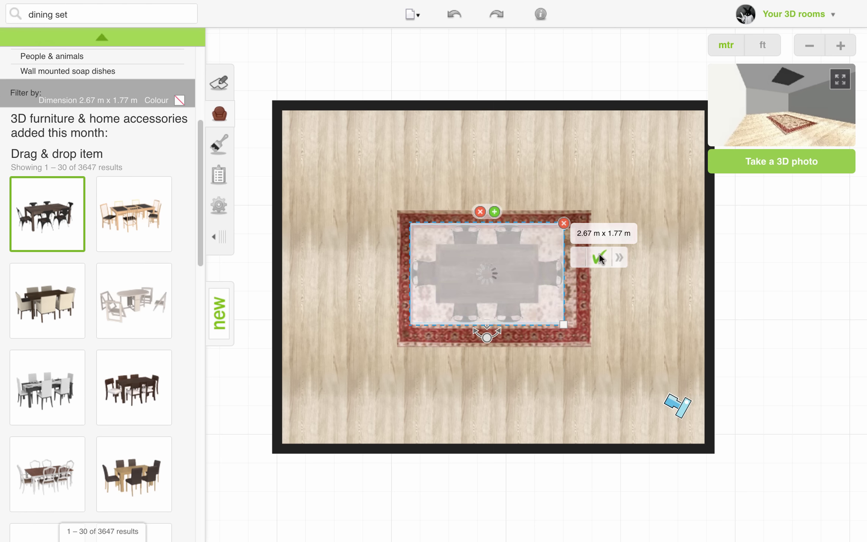
Step: Deselect the dining set and take a 3D photo of the furnished room
{"action": "left_click", "coordinate": [749, 267]}
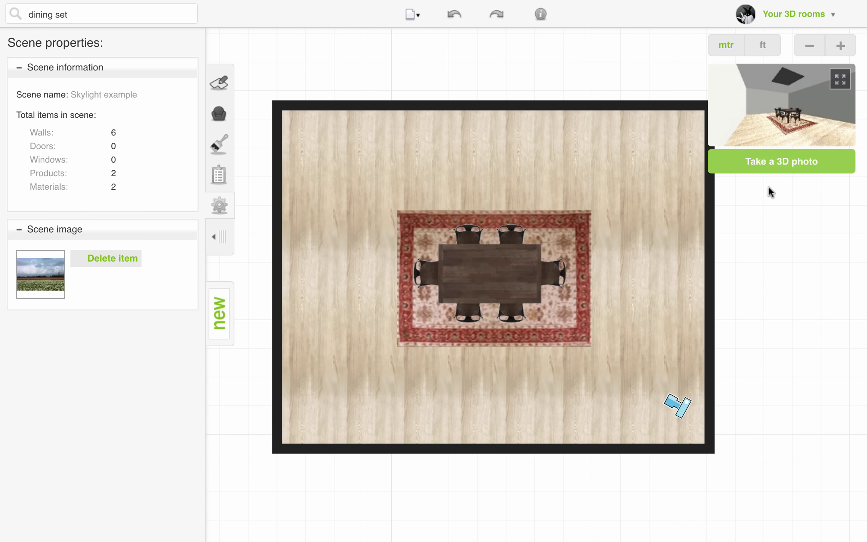
{"action": "left_click", "coordinate": [786, 161]}
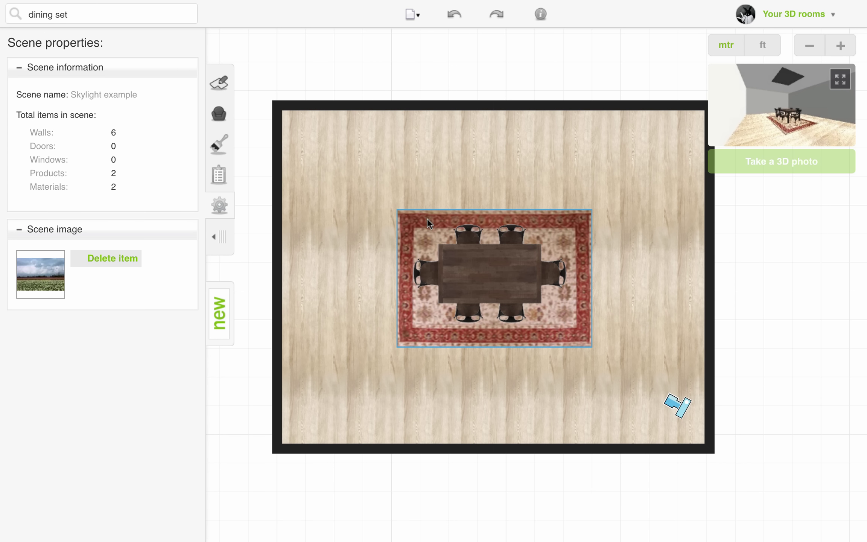
Step: Move the rug out from under the dining set to the empty area outside the room's right wall
{"action": "left_click_drag", "start_coordinate": [429, 212], "coordinate": [793, 229]}
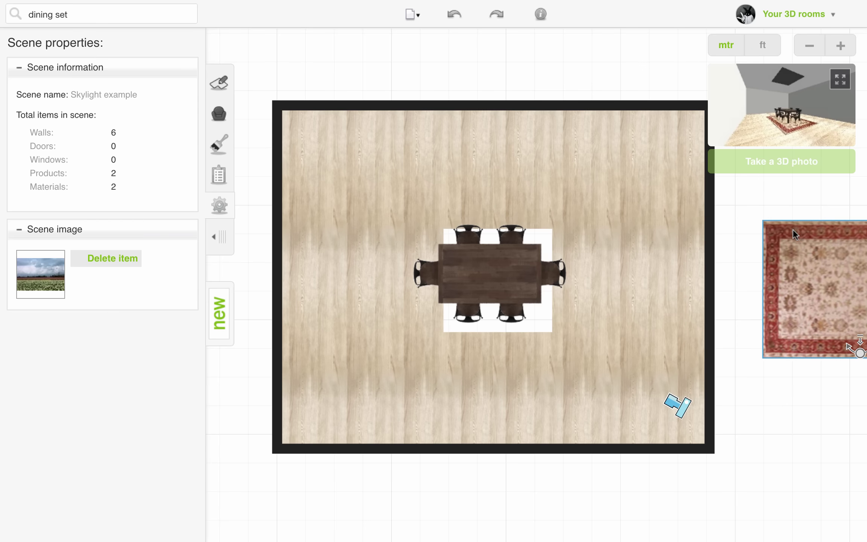
Step: Search the product catalogue for "beam" and place the white beam along the hole's upper edge using a 2.63 m x 0.58 m outline
{"action": "left_click_drag", "start_coordinate": [77, 14], "coordinate": [2, 15]}
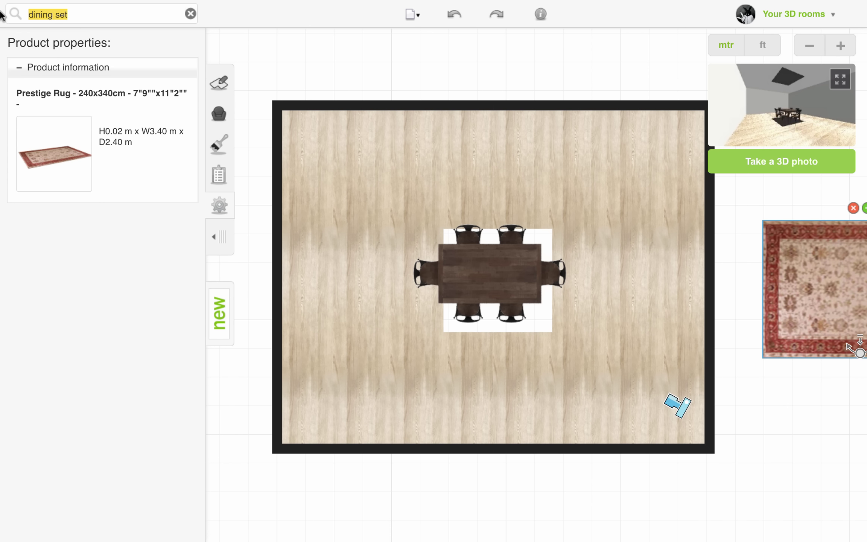
{"action": "type", "text": "beam"}
{"action": "key", "text": "Return"}
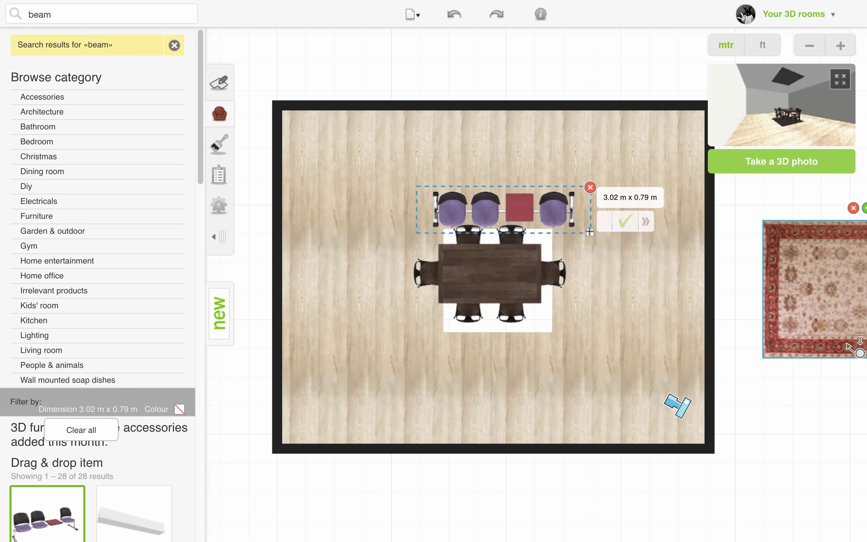
{"action": "left_click_drag", "start_coordinate": [590, 231], "coordinate": [544, 224]}
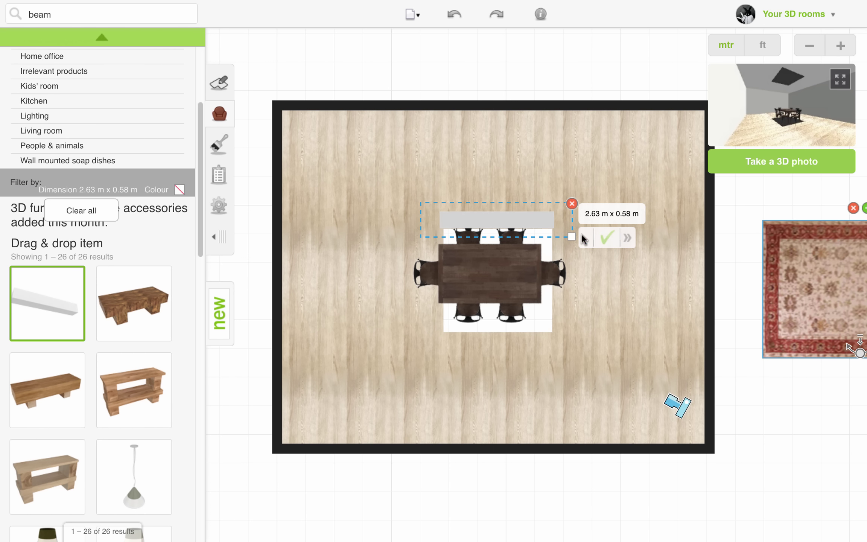
{"action": "left_click", "coordinate": [607, 237]}
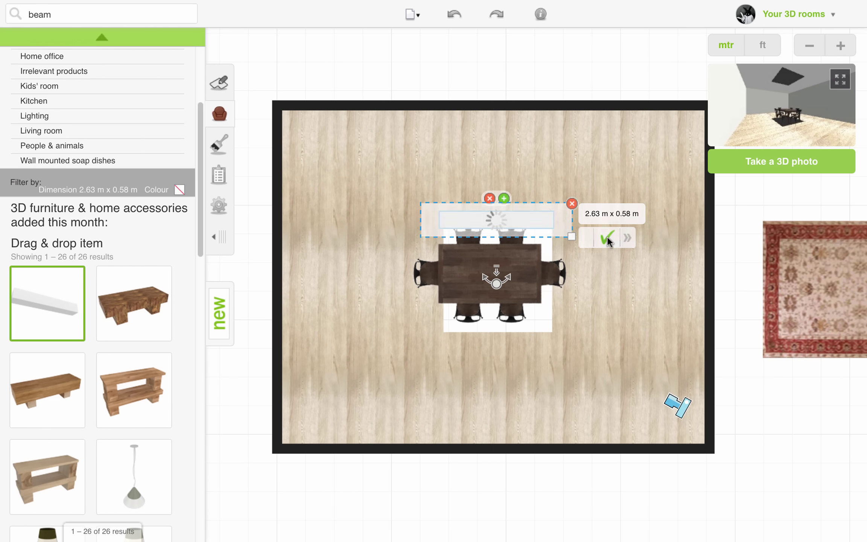
Step: Duplicate the beam and position the two beams along the upper and lower edges of the floor hole
{"action": "left_click", "coordinate": [536, 215]}
{"action": "left_click", "coordinate": [506, 197]}
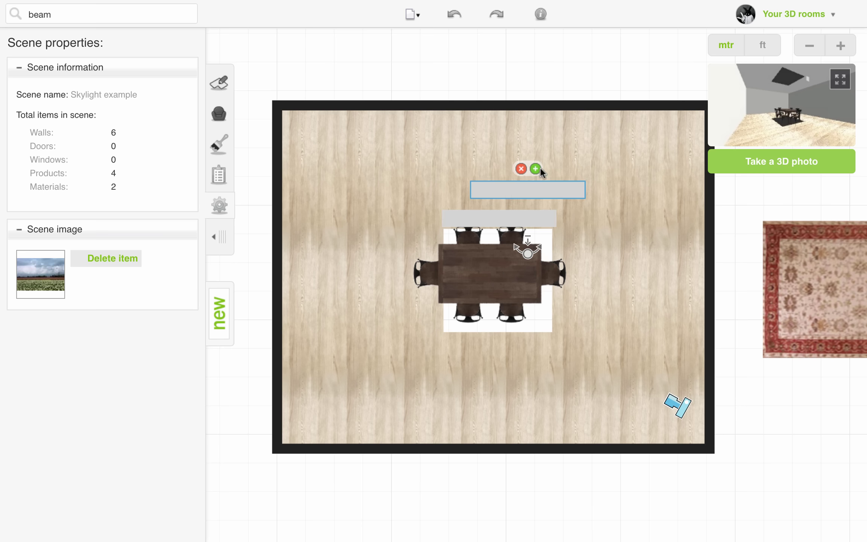
{"action": "left_click_drag", "start_coordinate": [527, 193], "coordinate": [501, 325]}
{"action": "left_click", "coordinate": [507, 211]}
{"action": "left_click_drag", "start_coordinate": [506, 211], "coordinate": [506, 219]}
Step: Add two more beam copies, rotated to run vertically, along the left and right edges to complete the frame
{"action": "left_click", "coordinate": [506, 207]}
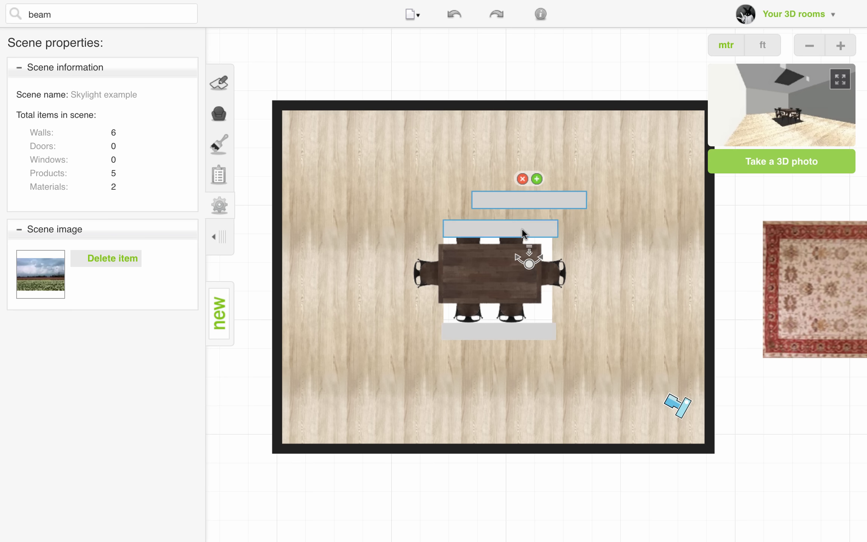
{"action": "left_click_drag", "start_coordinate": [528, 263], "coordinate": [590, 197]}
{"action": "left_click_drag", "start_coordinate": [538, 186], "coordinate": [454, 260]}
{"action": "left_click", "coordinate": [556, 210]}
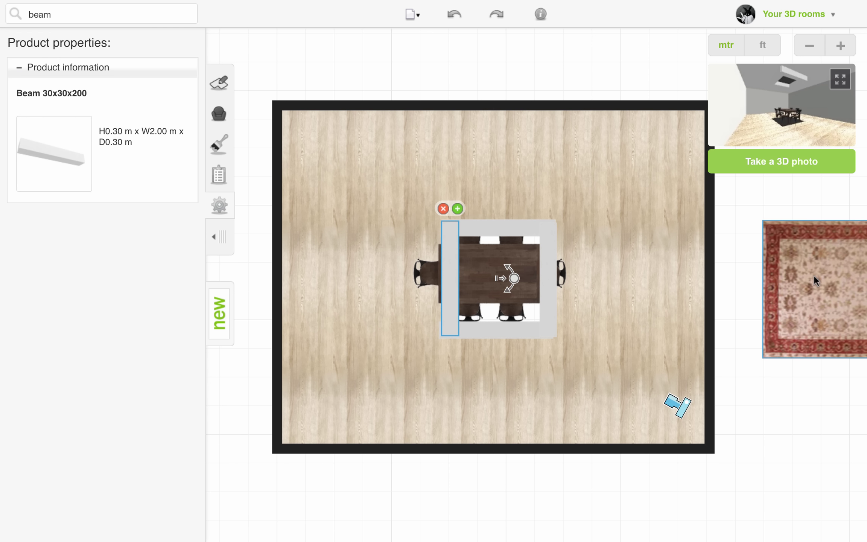
Step: Move the rug back under the dining set and save a public 3D photo with Normal lighting brightness
{"action": "left_click_drag", "start_coordinate": [841, 271], "coordinate": [477, 259]}
{"action": "left_click", "coordinate": [773, 163]}
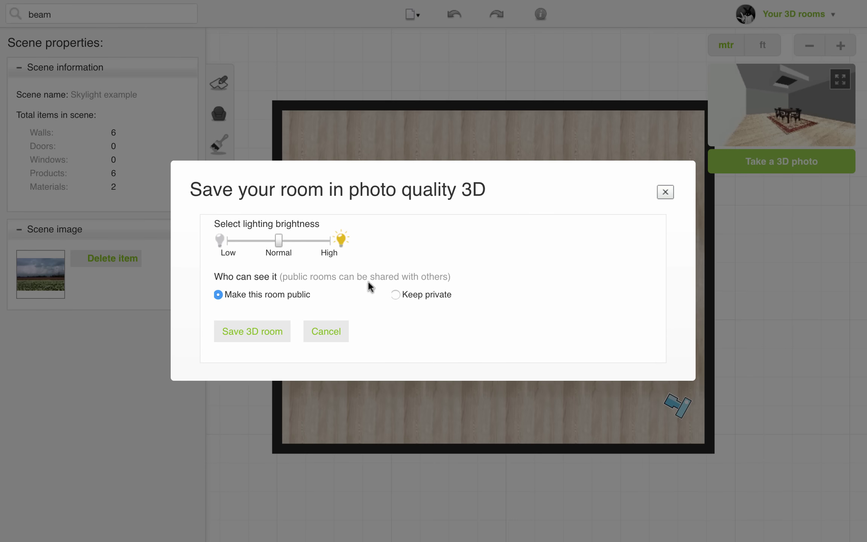
{"action": "left_click", "coordinate": [271, 331]}
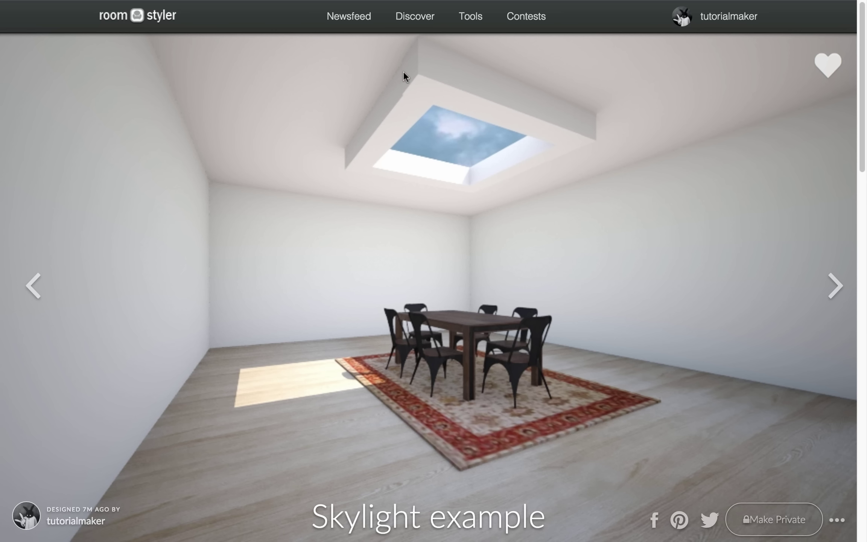
Step: Return to the 3D room planner and delete all four beams around the hole
{"action": "mouse_move", "coordinate": [285, 1]}
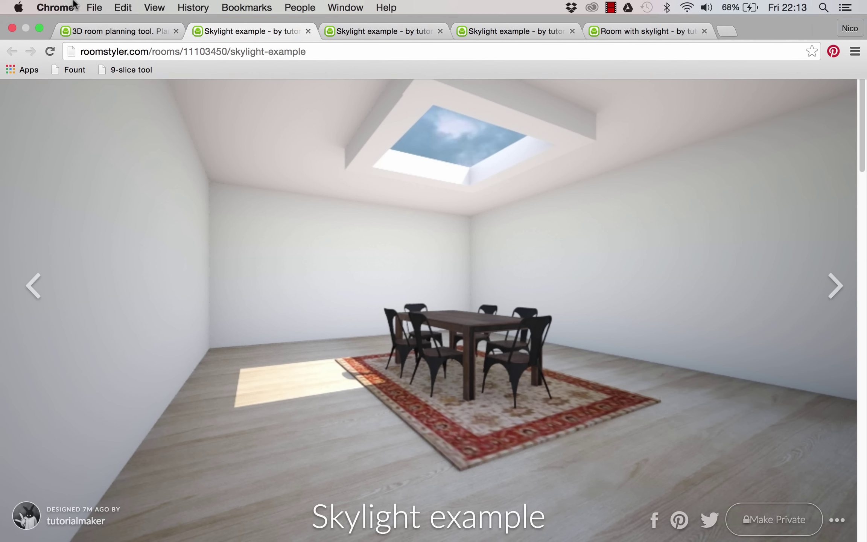
{"action": "left_click", "coordinate": [90, 29]}
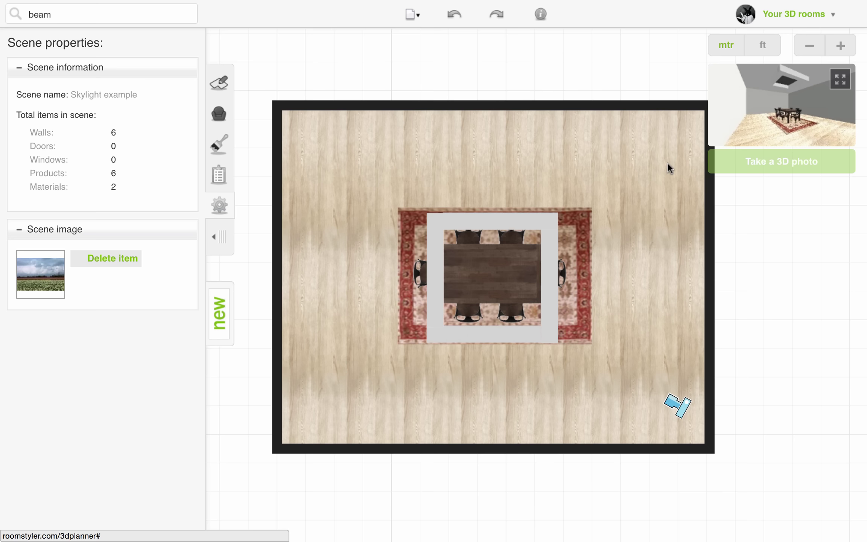
{"action": "left_click", "coordinate": [476, 217]}
{"action": "key", "text": "Delete"}
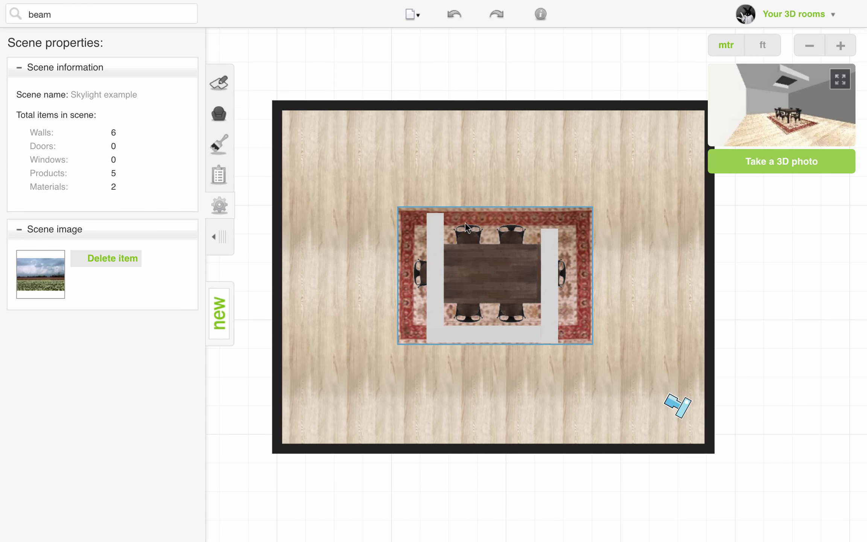
{"action": "left_click", "coordinate": [440, 227]}
{"action": "key", "text": "Delete"}
{"action": "left_click", "coordinate": [550, 279]}
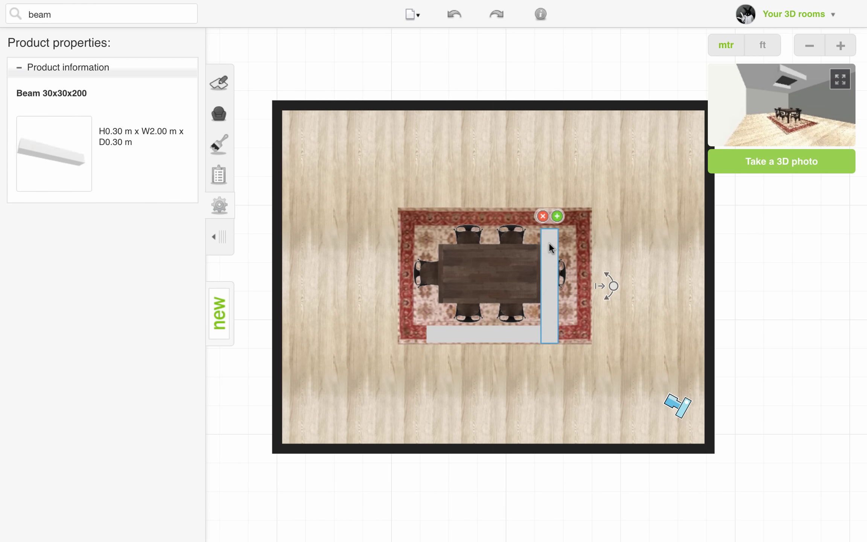
{"action": "key", "text": "Delete"}
{"action": "left_click", "coordinate": [484, 334]}
{"action": "key", "text": "Delete"}
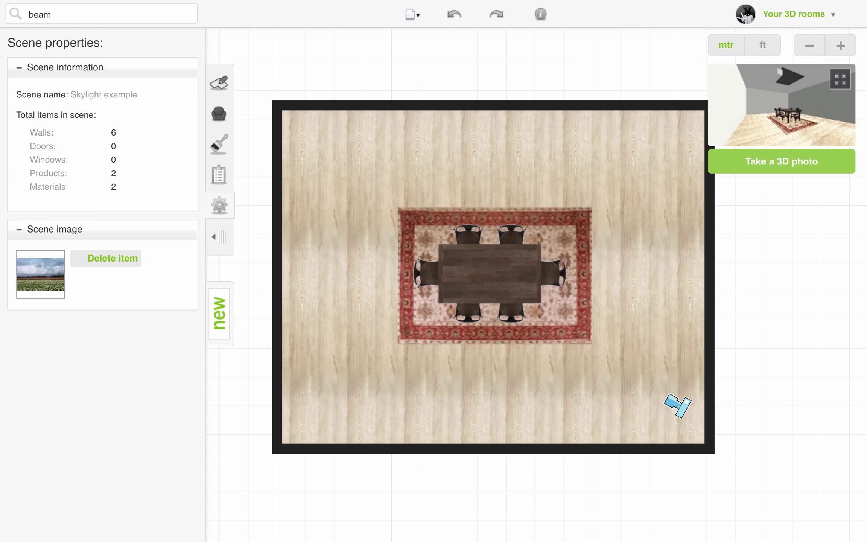
Step: Move the rug outside the room's right wall and search the catalogue for "falseceiling01" with the dimension filter cleared
{"action": "left_click_drag", "start_coordinate": [417, 216], "coordinate": [816, 276]}
{"action": "left_click", "coordinate": [190, 14]}
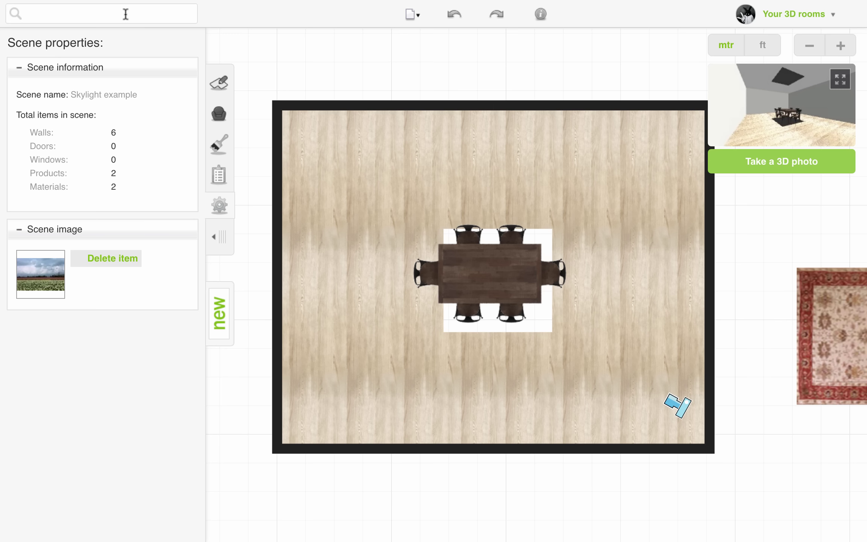
{"action": "type", "text": "falseceiling01"}
{"action": "key", "text": "Return"}
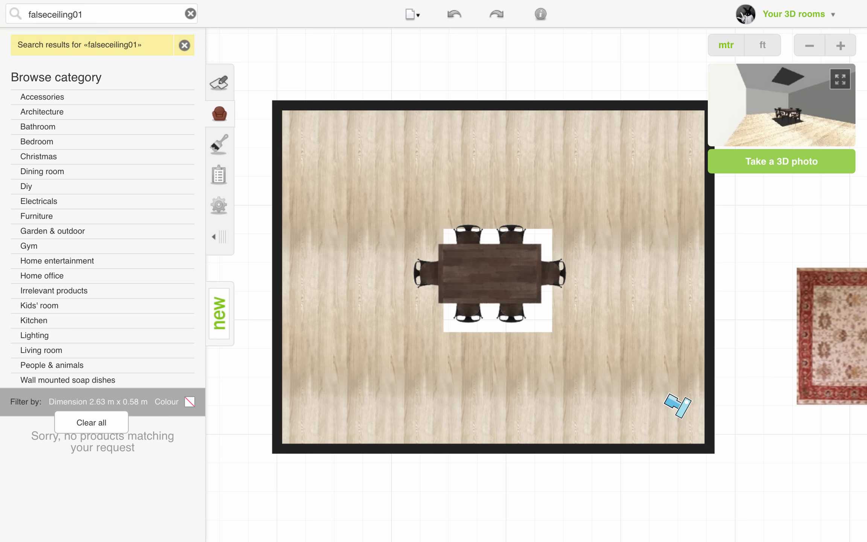
{"action": "left_click", "coordinate": [92, 423]}
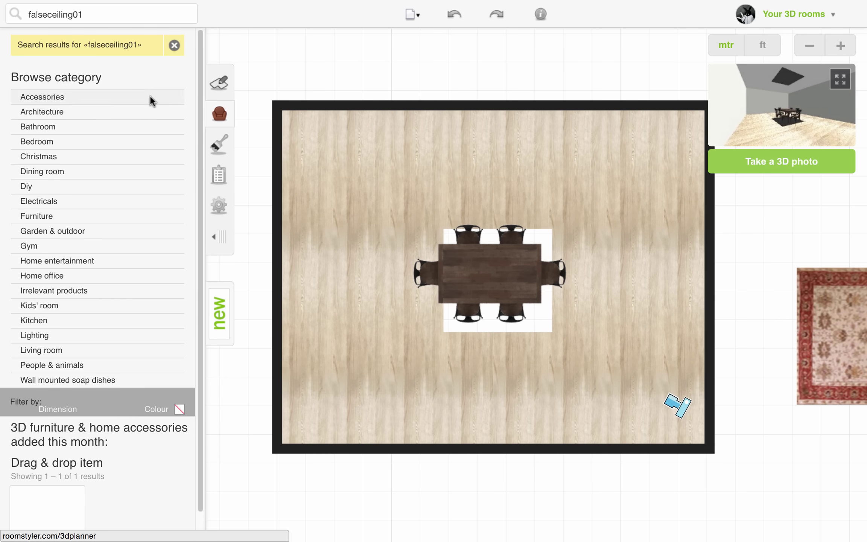
{"action": "scroll", "coordinate": [140, 173], "scroll_direction": "down", "scroll_amount": 1}
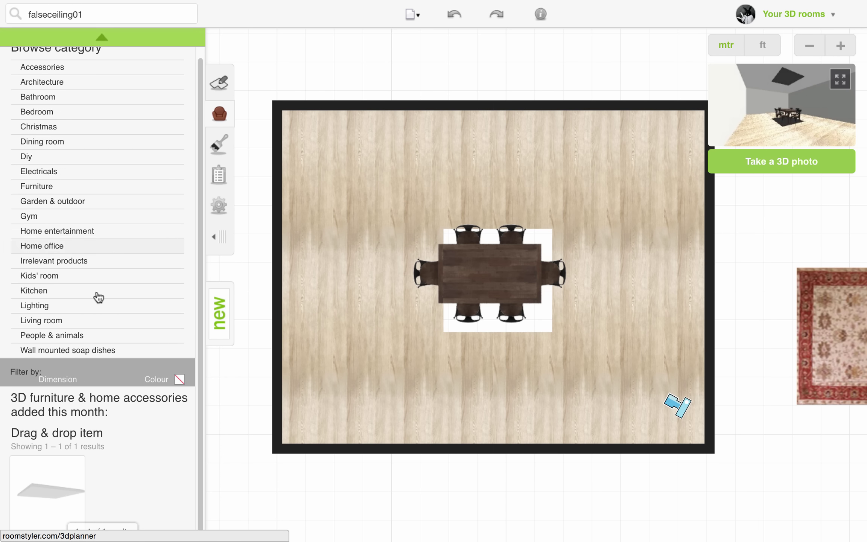
Step: Place the FalseCeiling01 panel beside the hole and arrange three copies so the four panels enclose the opening
{"action": "left_click_drag", "start_coordinate": [54, 482], "coordinate": [347, 240]}
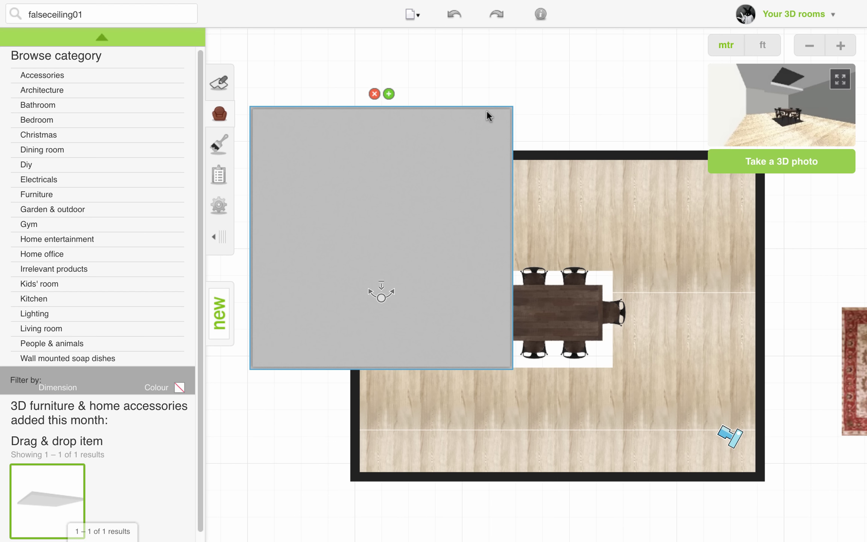
{"action": "left_click_drag", "start_coordinate": [389, 94], "coordinate": [514, 375]}
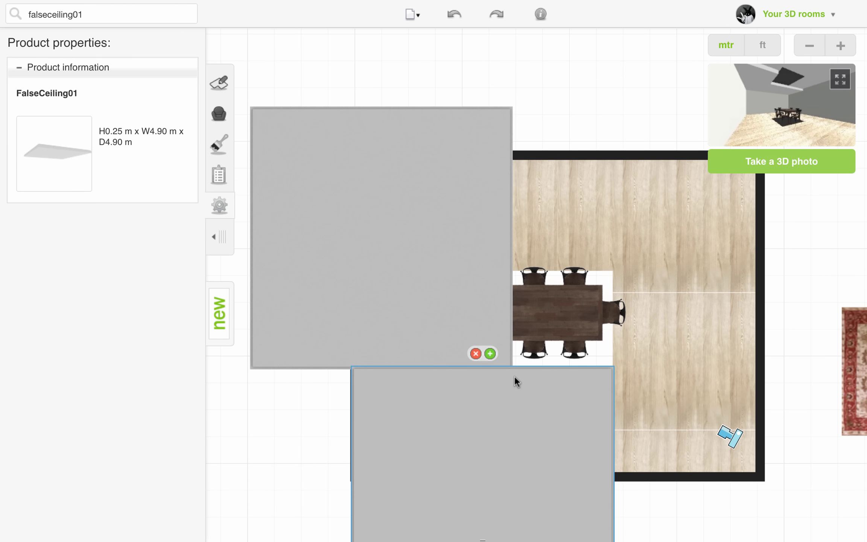
{"action": "left_click", "coordinate": [490, 351]}
{"action": "left_click_drag", "start_coordinate": [448, 473], "coordinate": [684, 403]}
{"action": "left_click_drag", "start_coordinate": [772, 243], "coordinate": [440, 119]}
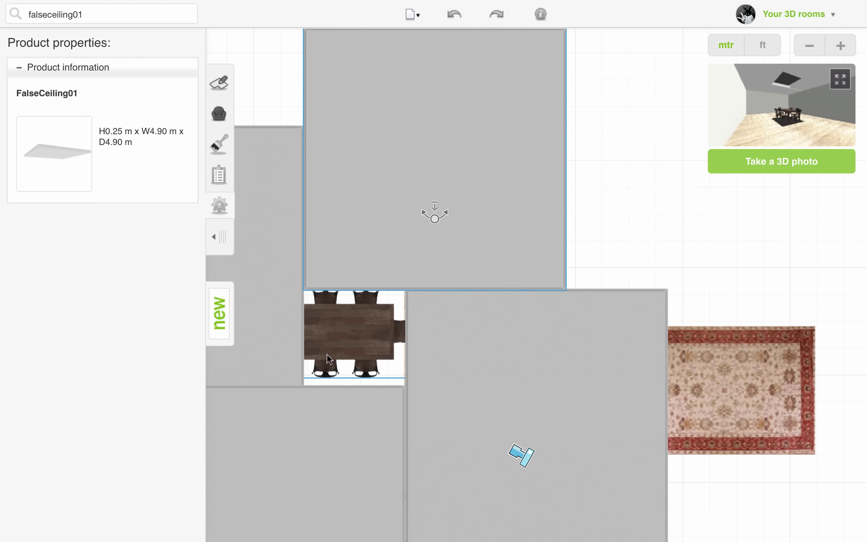
Step: Shift the dining set and ceiling panels slightly to line up with the hole, and move the rug back under the table
{"action": "left_click_drag", "start_coordinate": [350, 335], "coordinate": [355, 337]}
{"action": "left_click", "coordinate": [554, 222]}
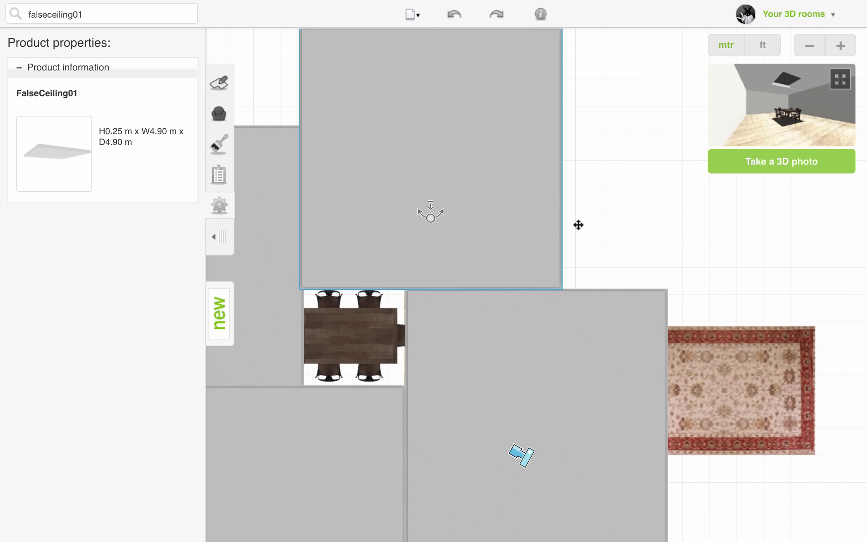
{"action": "left_click", "coordinate": [387, 437]}
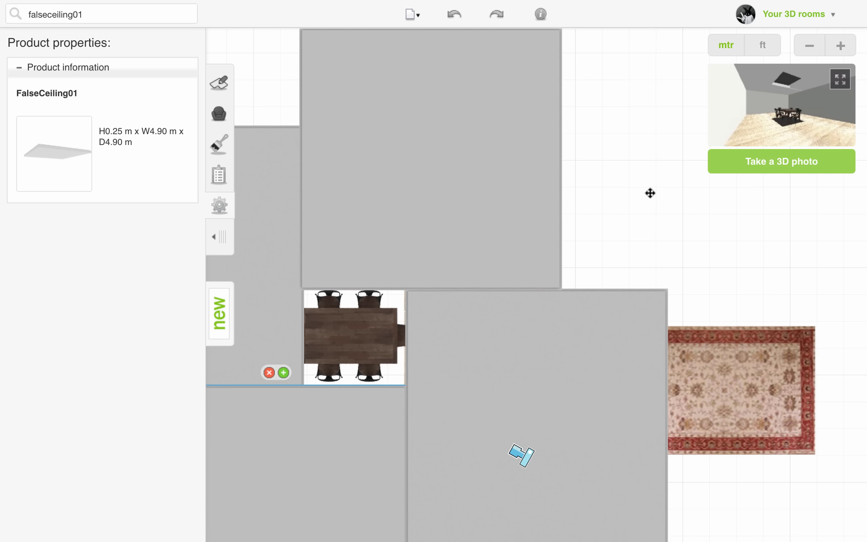
{"action": "left_click", "coordinate": [650, 194]}
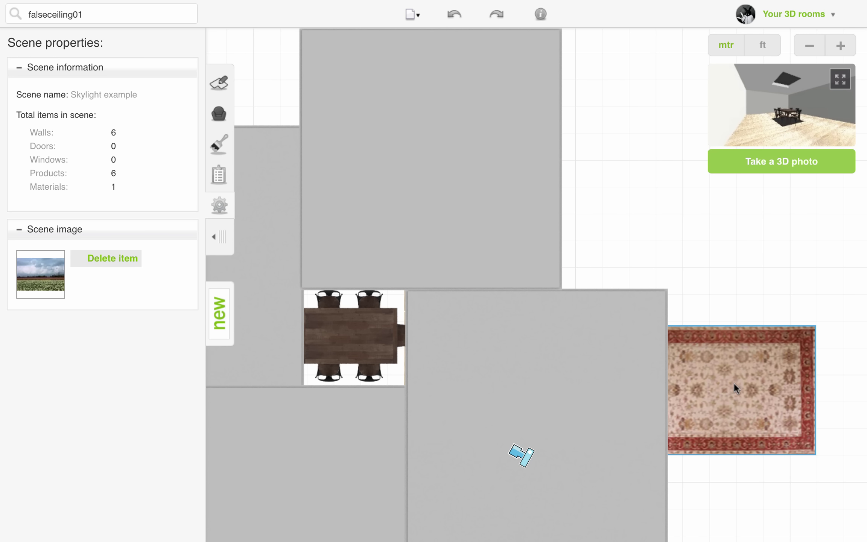
{"action": "left_click_drag", "start_coordinate": [734, 383], "coordinate": [358, 328]}
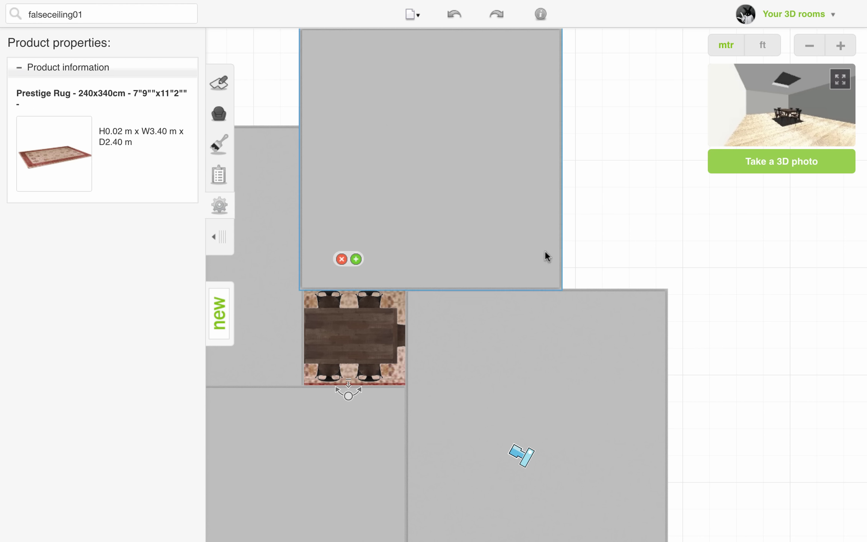
{"action": "left_click", "coordinate": [629, 183]}
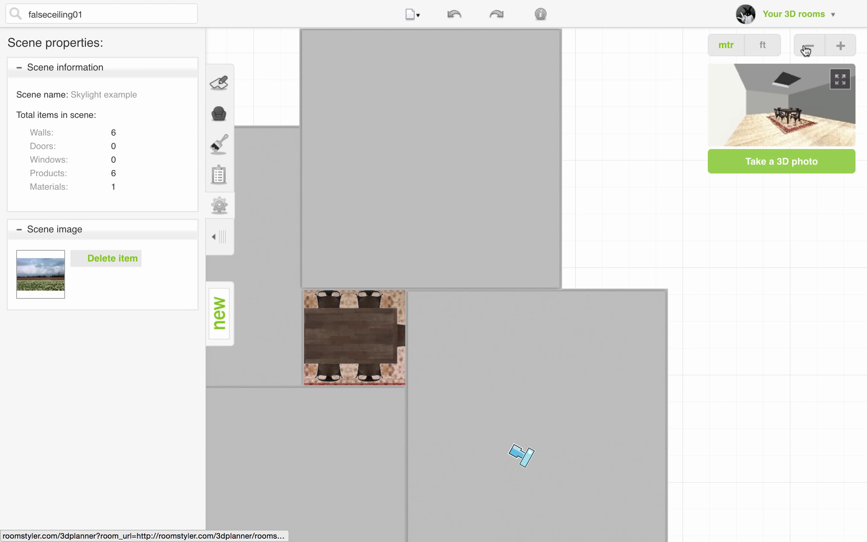
Step: Nudge the upper ceiling panel into line and save a public 3D photo with Normal lighting brightness
{"action": "left_click", "coordinate": [811, 45]}
{"action": "left_click", "coordinate": [811, 46]}
{"action": "left_click_drag", "start_coordinate": [620, 121], "coordinate": [726, 100]}
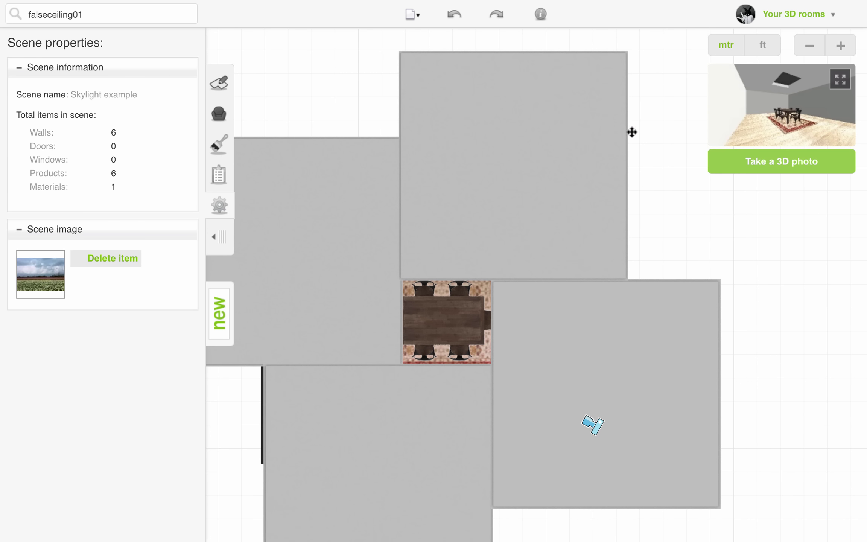
{"action": "left_click", "coordinate": [629, 133]}
{"action": "left_click", "coordinate": [662, 125]}
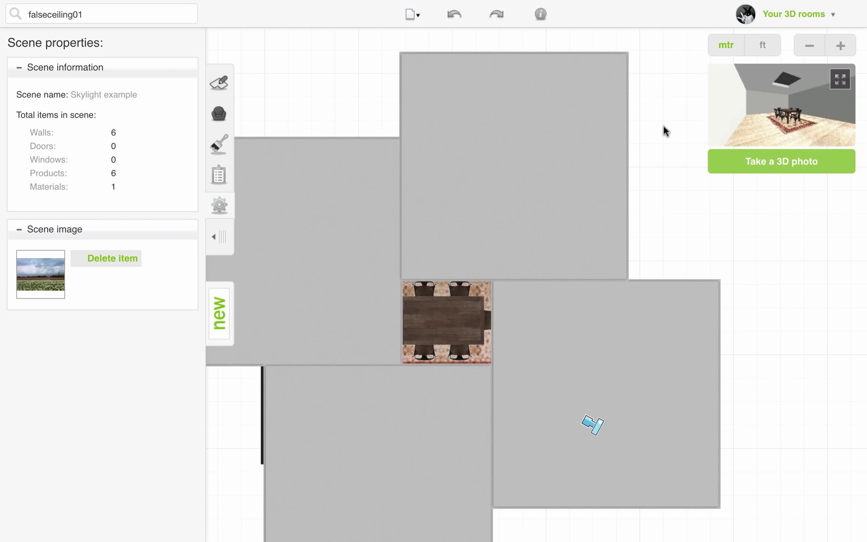
{"action": "left_click", "coordinate": [755, 161]}
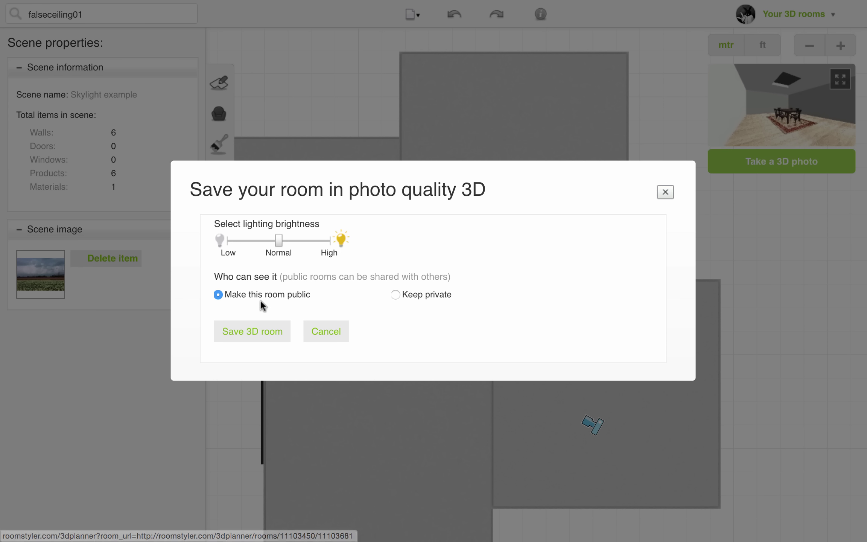
{"action": "left_click", "coordinate": [255, 332]}
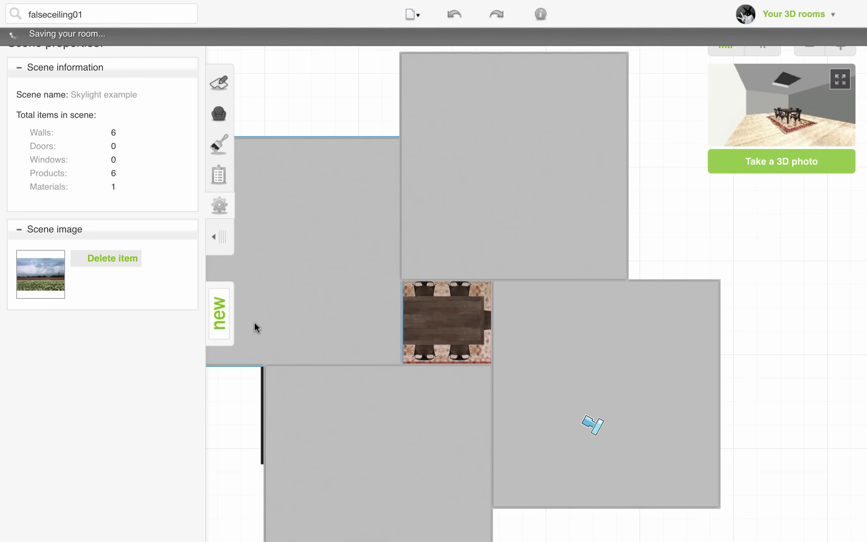